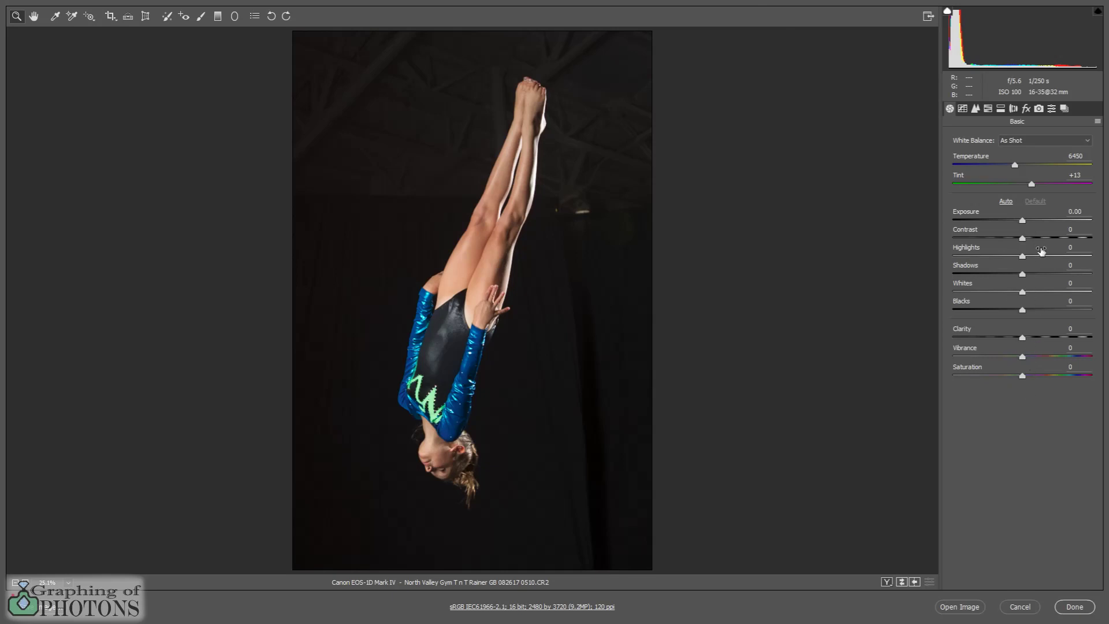
Set the photo's white balance to a temperature of 5800 with a tint of +10
{"action": "left_click", "coordinate": [1088, 142]}
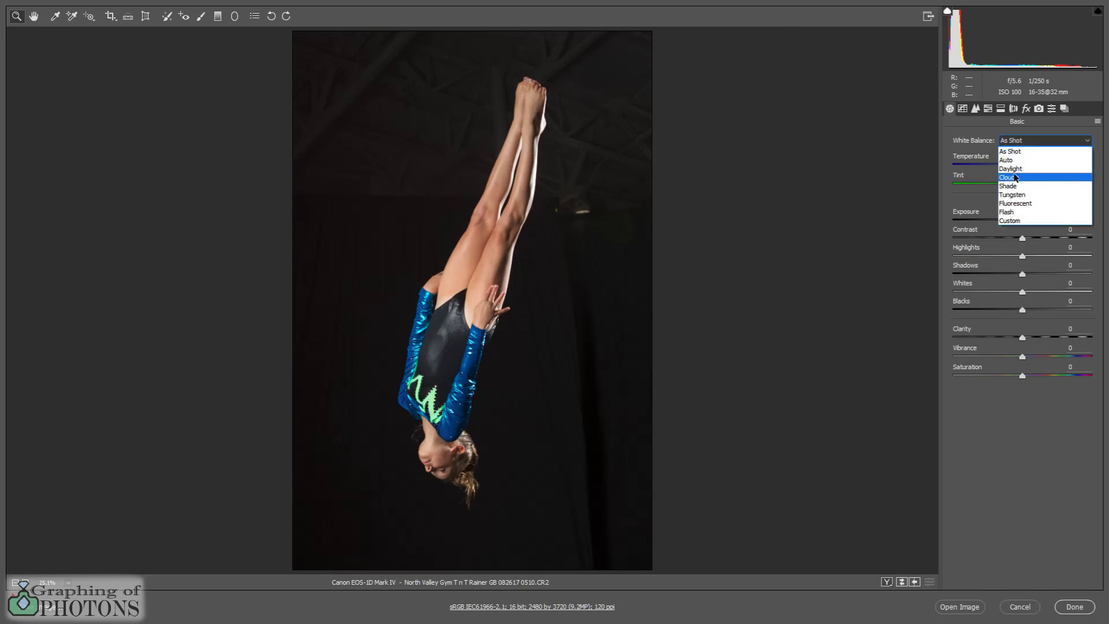
{"action": "left_click", "coordinate": [1015, 165]}
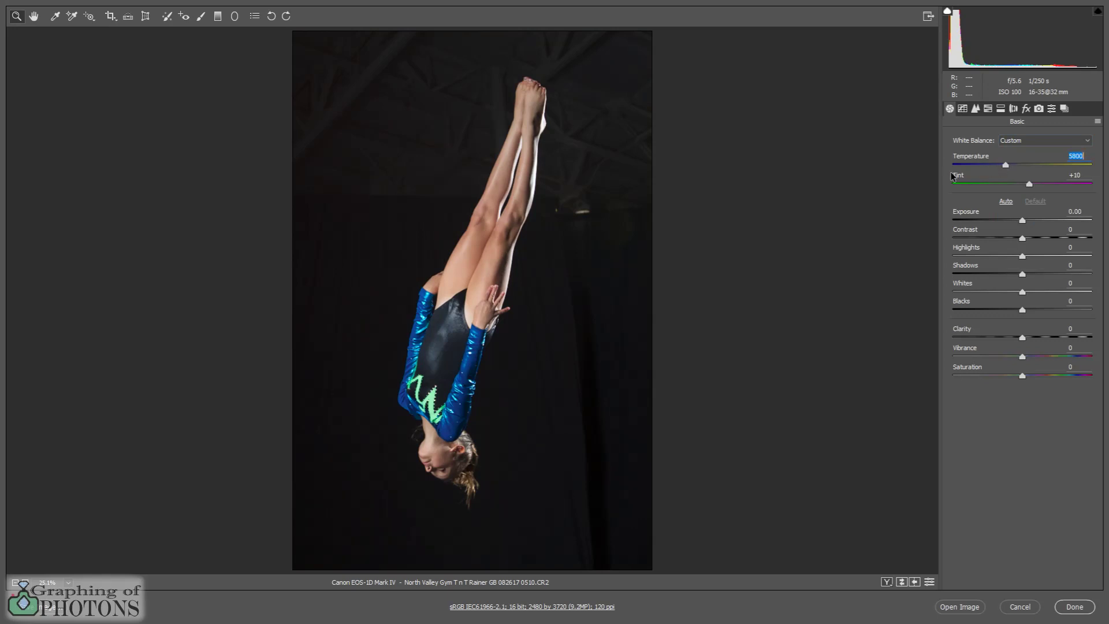
{"action": "left_click", "coordinate": [858, 177]}
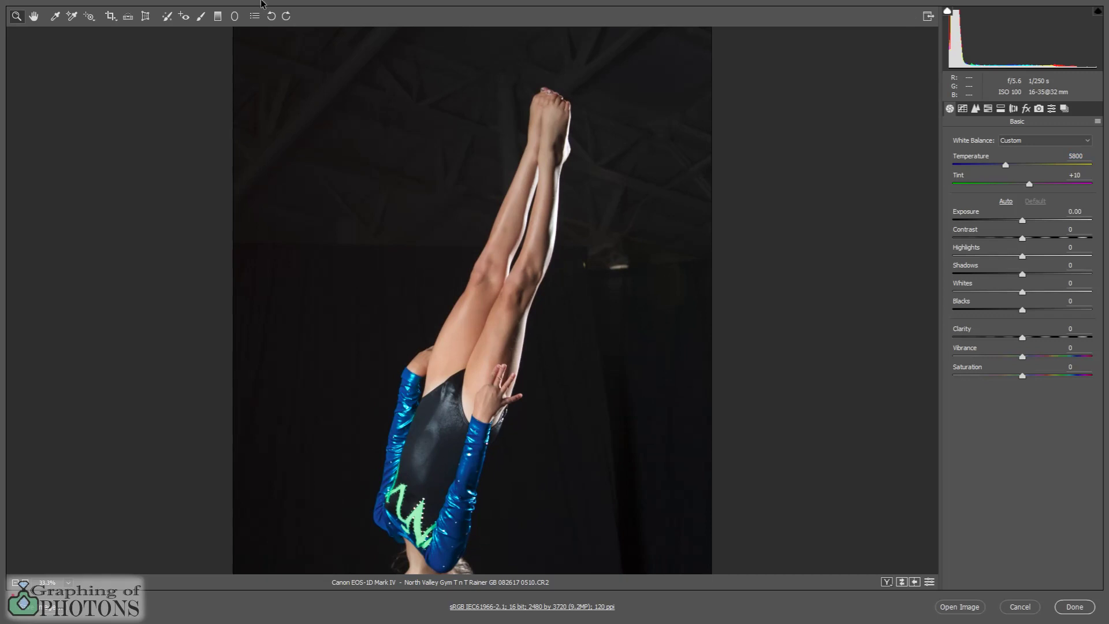
{"action": "double_click", "coordinate": [34, 16]}
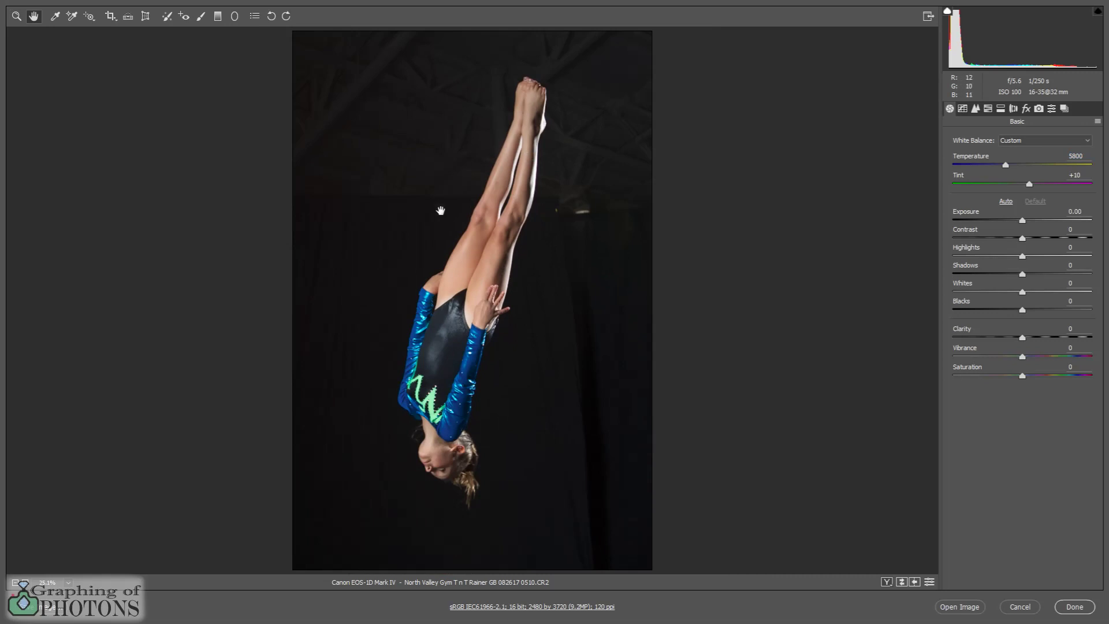
Inspect the background for stray detail using Spot Removal's Visualize Spots at the maximum threshold
{"action": "left_click", "coordinate": [165, 17]}
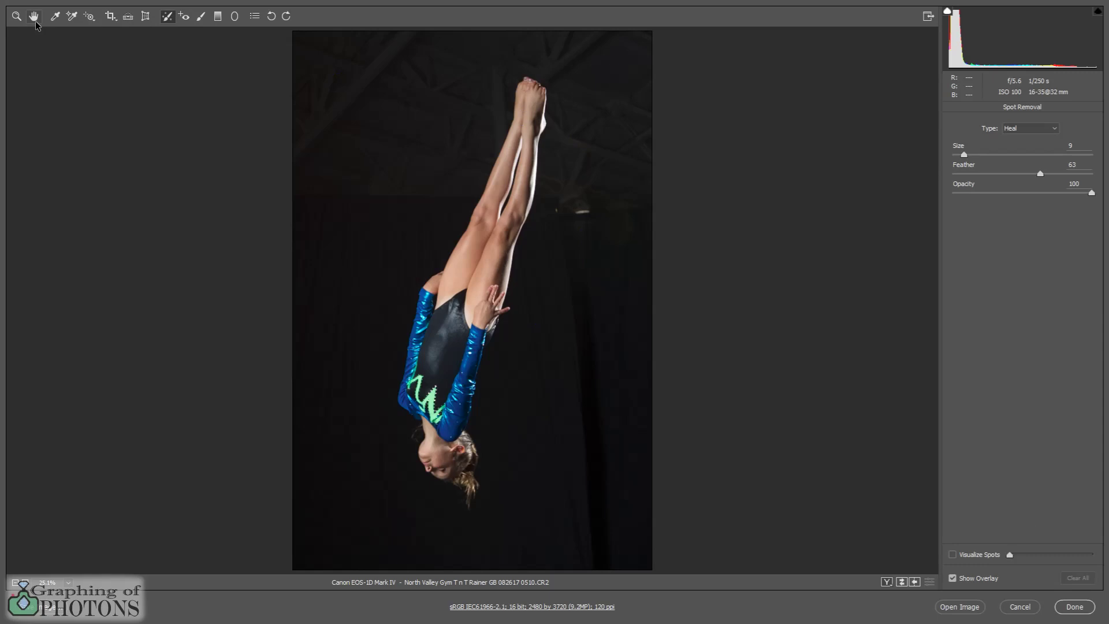
{"action": "key", "text": "h"}
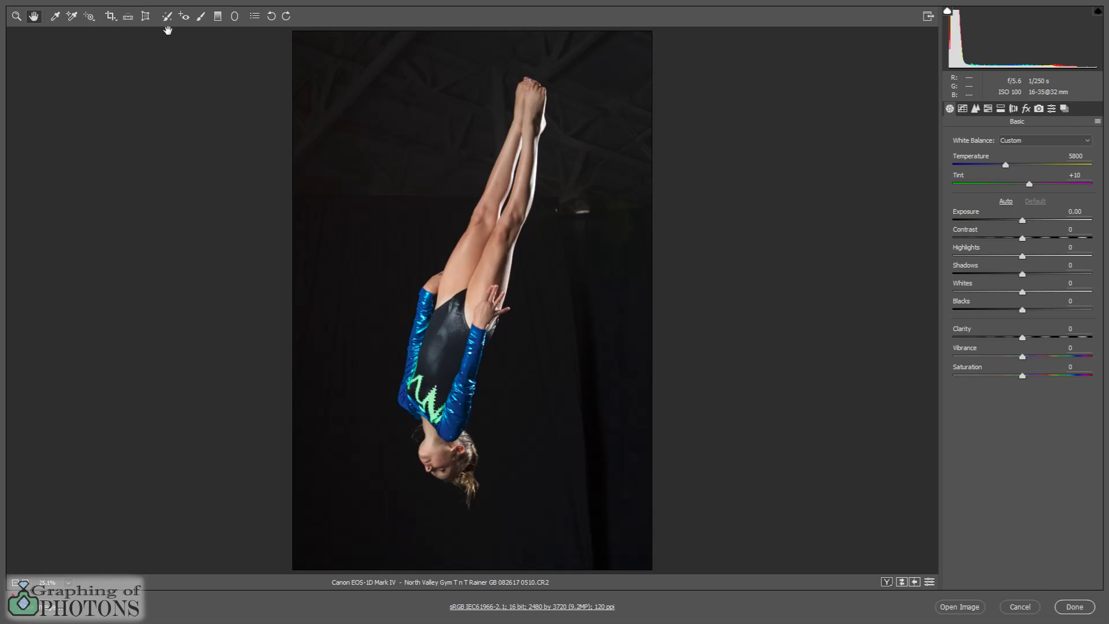
{"action": "key", "text": "b"}
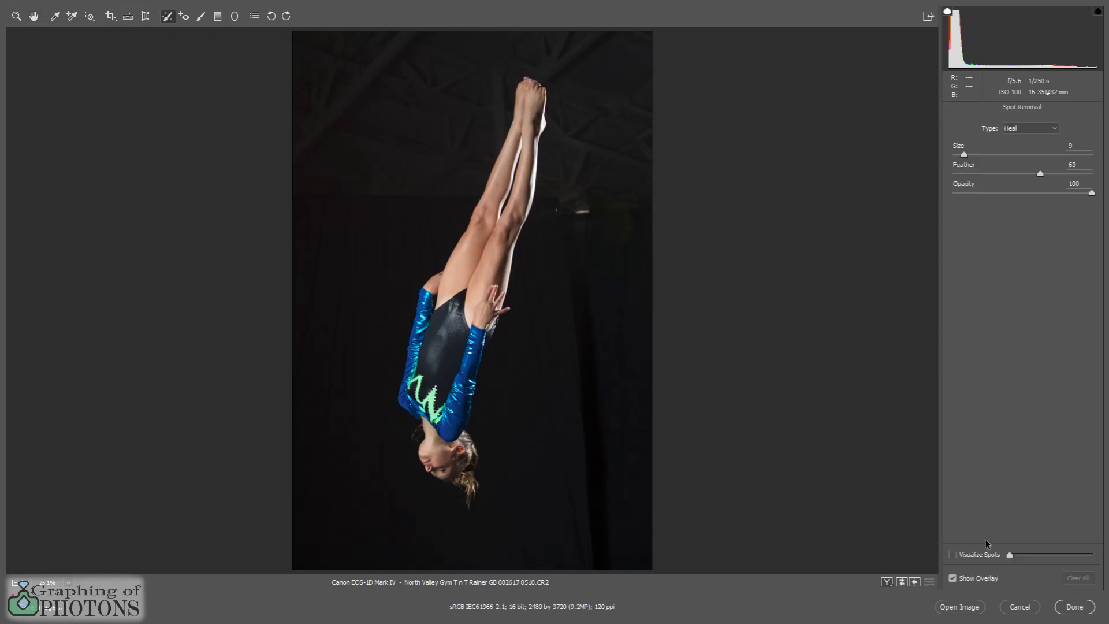
{"action": "left_click", "coordinate": [953, 555]}
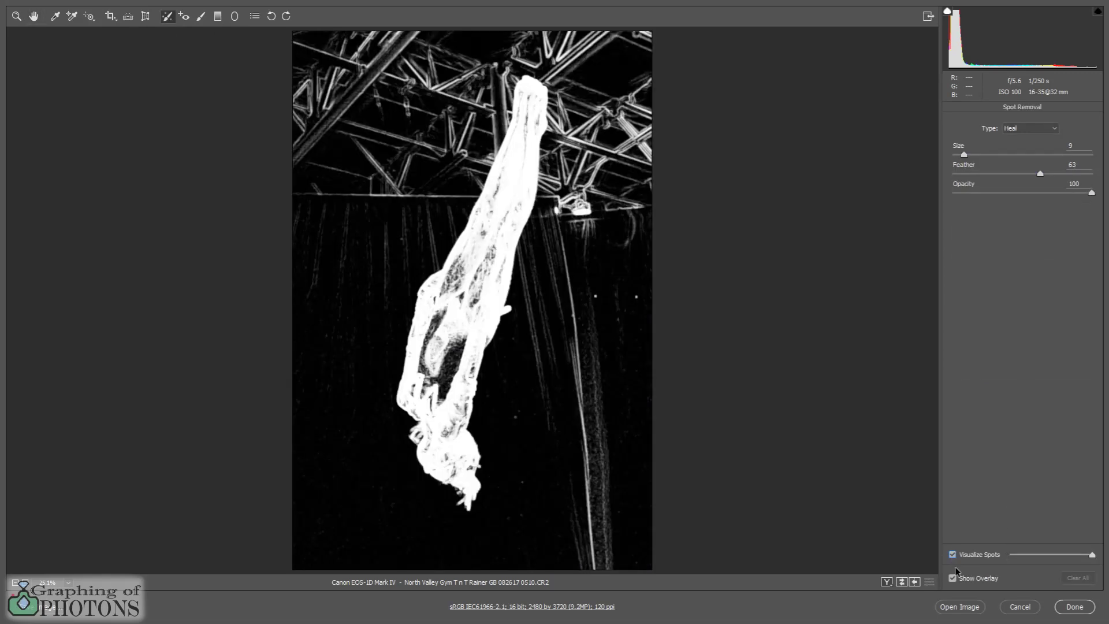
{"action": "mouse_move", "coordinate": [1092, 555]}
{"action": "left_mouse_down"}
{"action": "mouse_move", "coordinate": [985, 561]}
{"action": "mouse_move", "coordinate": [1106, 556]}
{"action": "left_mouse_up"}
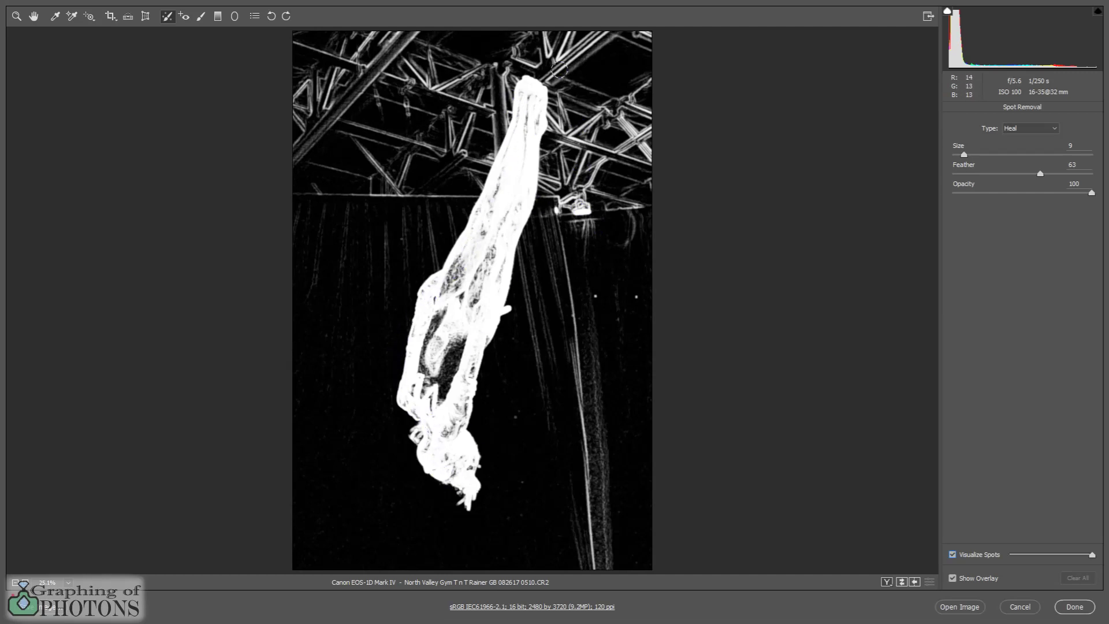
Darken the background by setting Shadows to -58, Blacks to -48, Clarity to +41 and Dehaze to +29
{"action": "left_click", "coordinate": [201, 18]}
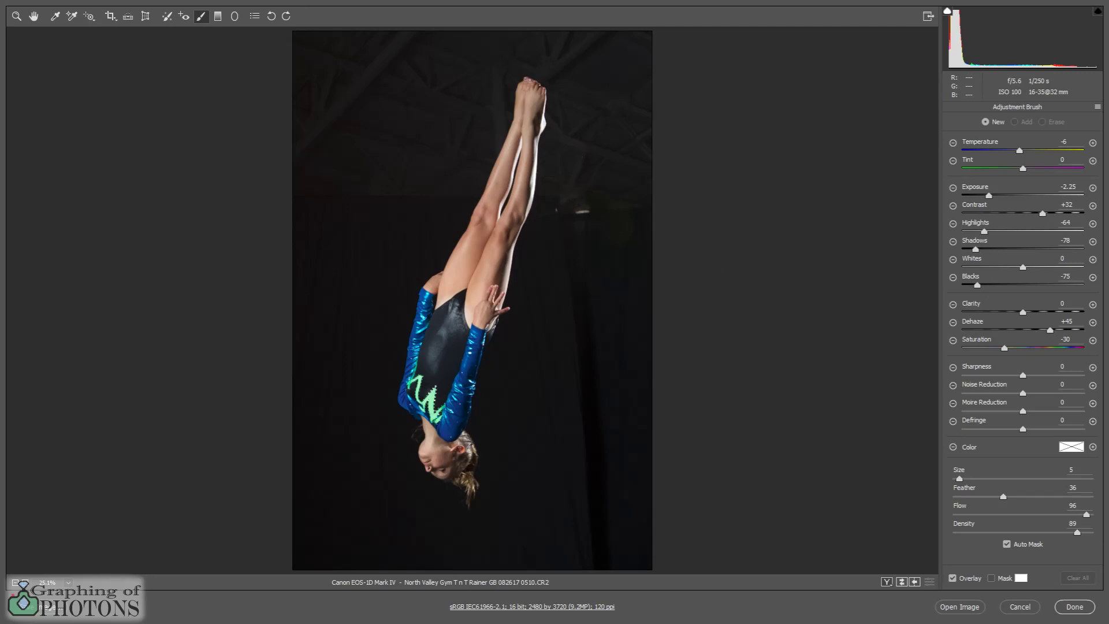
{"action": "left_click", "coordinate": [33, 15]}
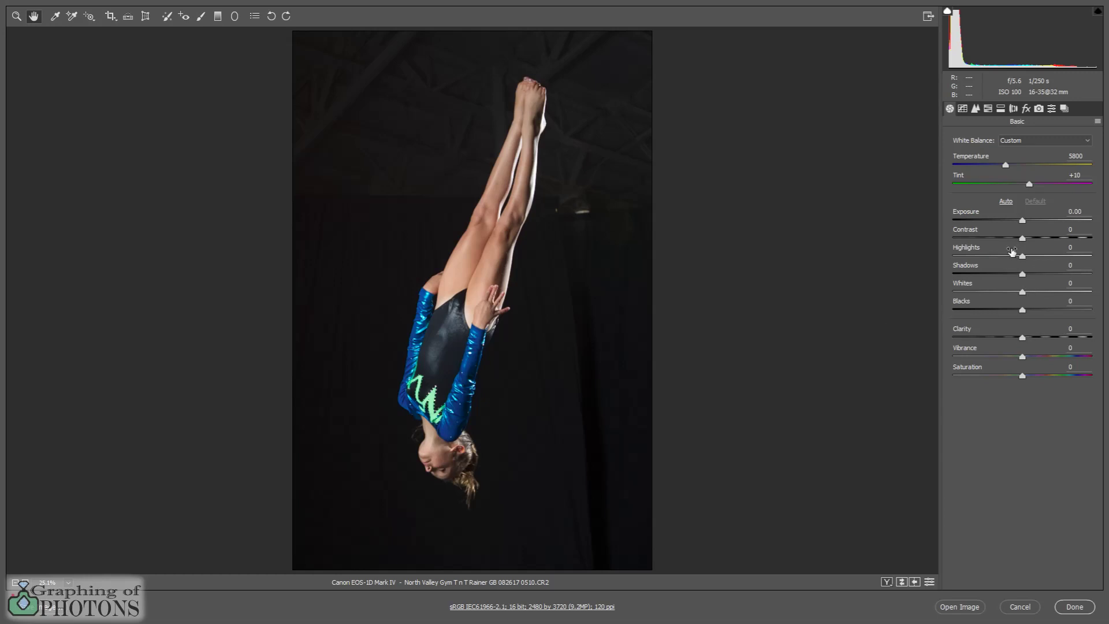
{"action": "left_click_drag", "start_coordinate": [1022, 274], "coordinate": [1050, 347]}
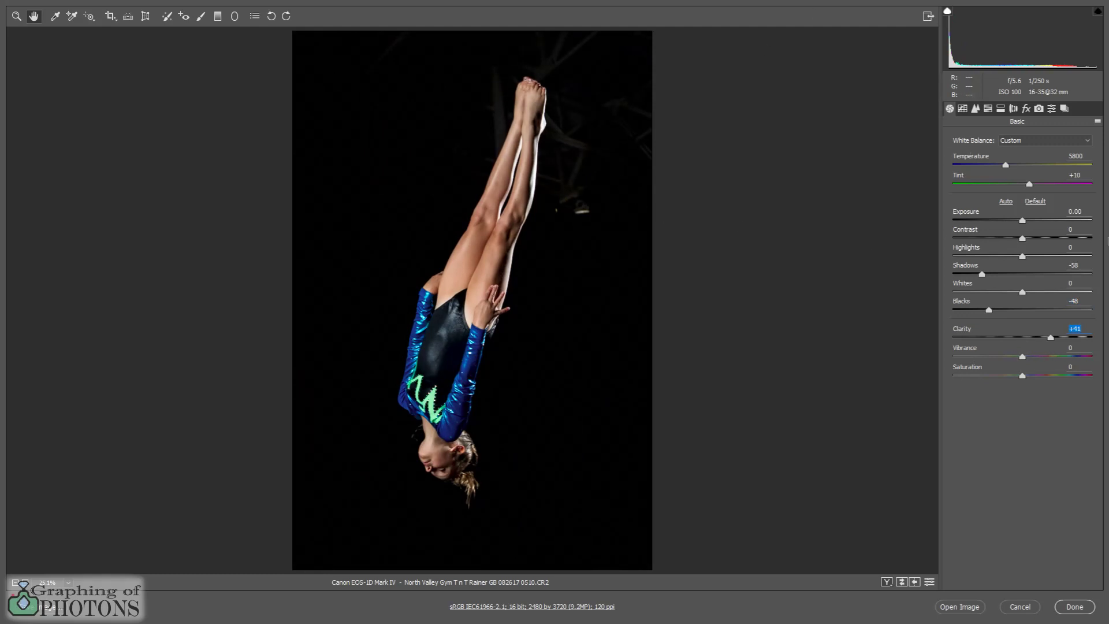
{"action": "left_click", "coordinate": [1027, 109]}
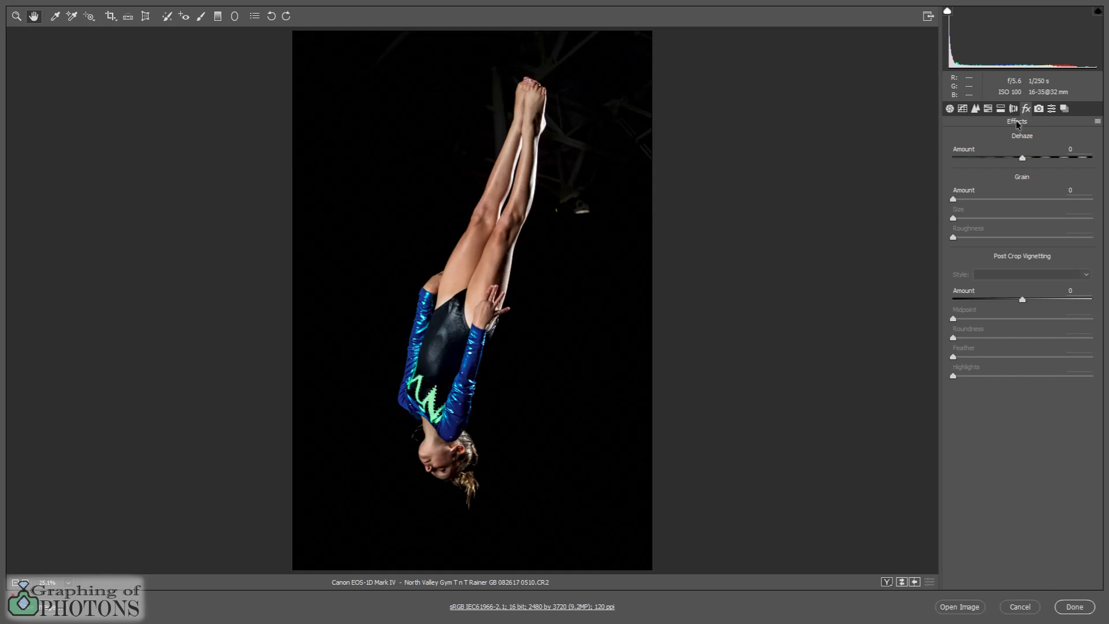
{"action": "left_click_drag", "start_coordinate": [1022, 160], "coordinate": [1045, 160]}
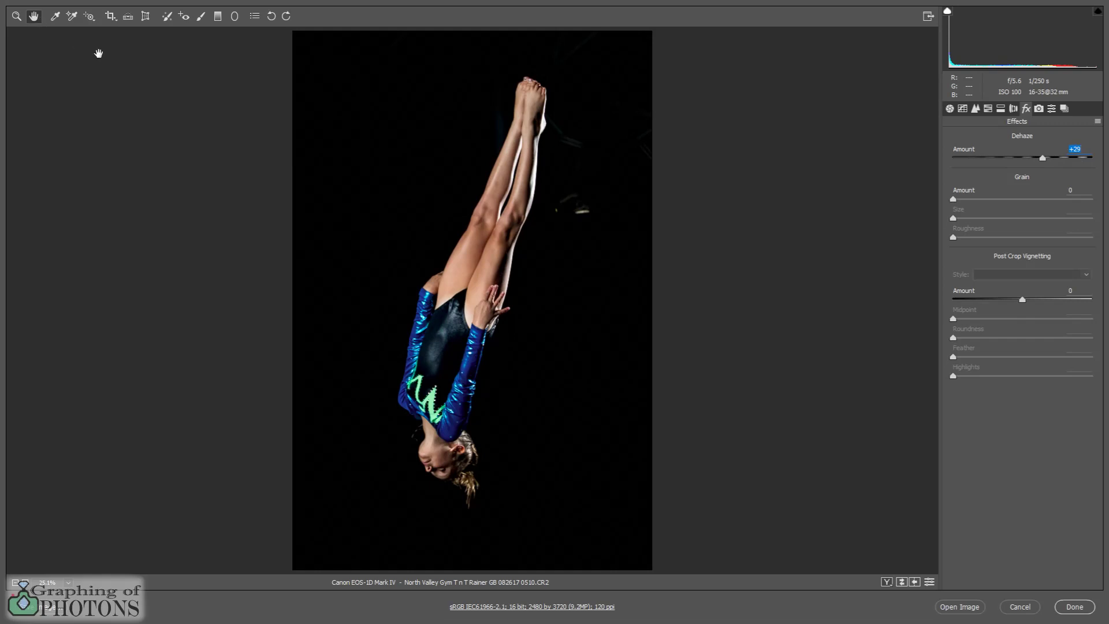
Compare the spot visualization with the normal Adjustment Brush view to examine which background structures remain around the gymnast
{"action": "key", "text": "b"}
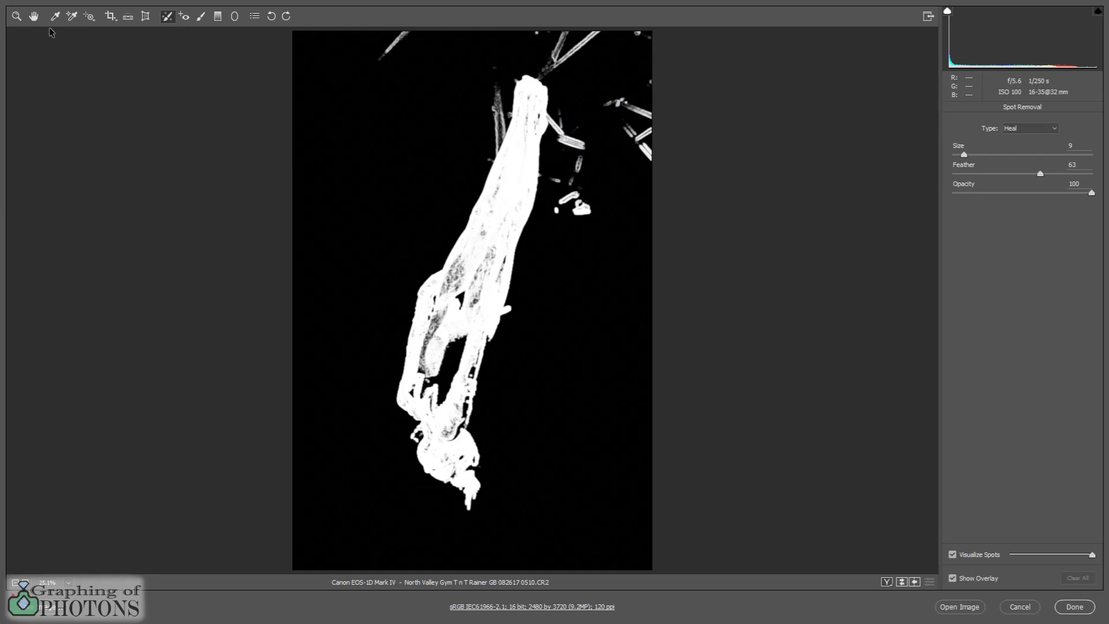
{"action": "left_click", "coordinate": [34, 15]}
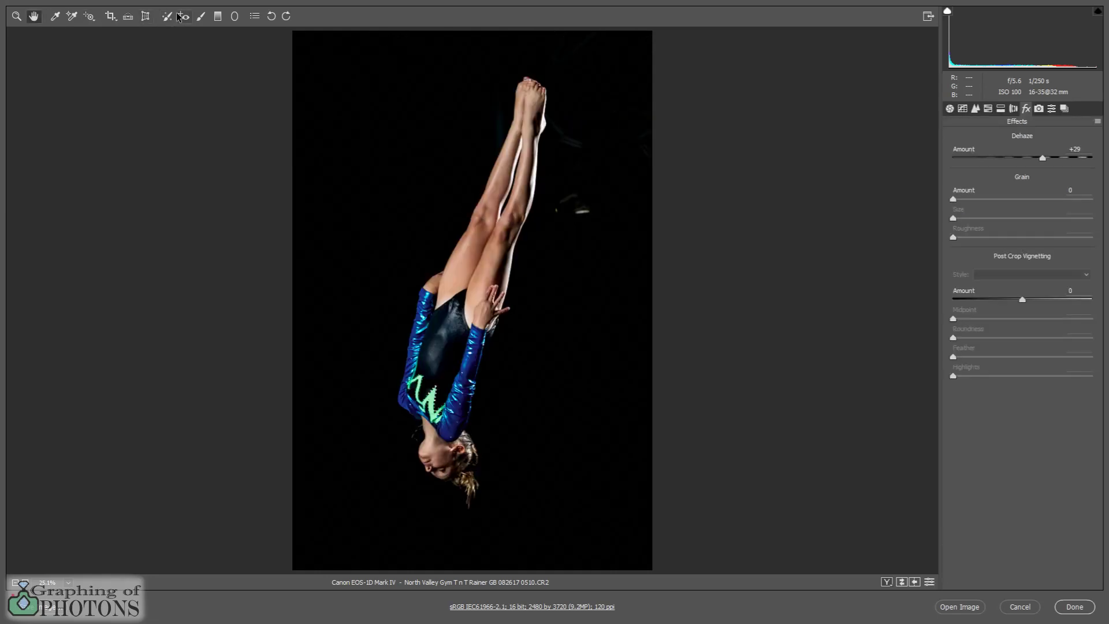
{"action": "left_click", "coordinate": [202, 17]}
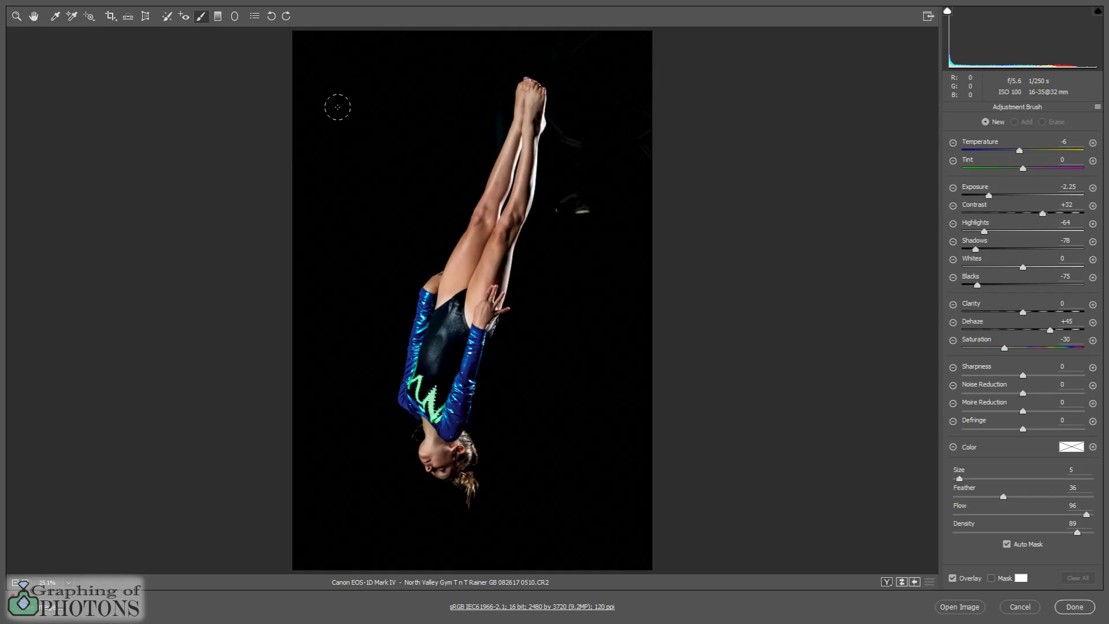
{"action": "key", "text": "b"}
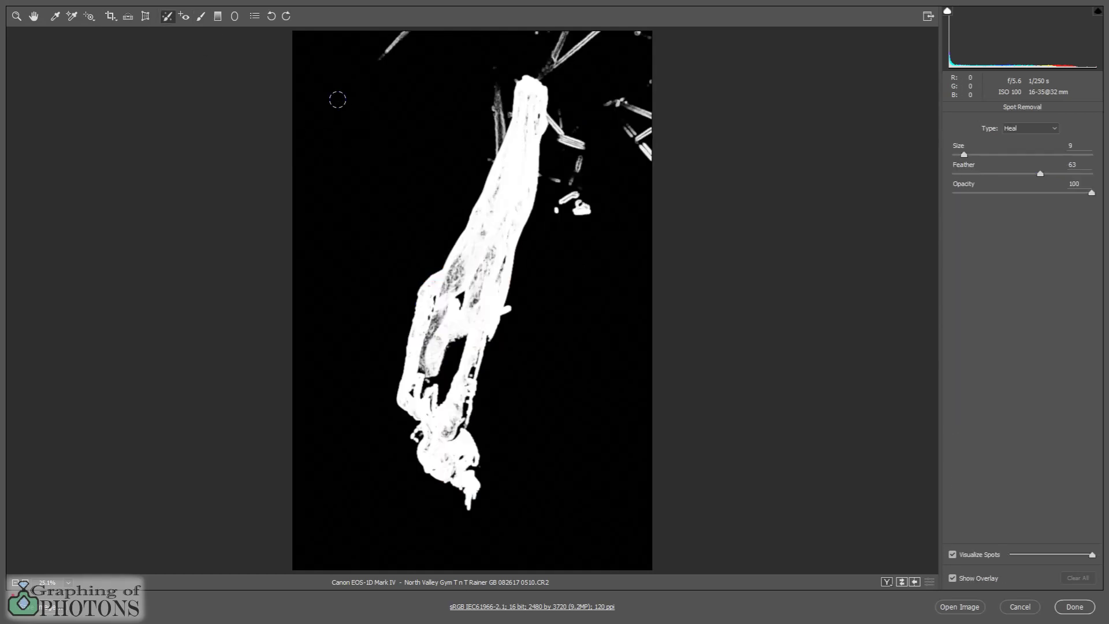
{"action": "key", "text": "k"}
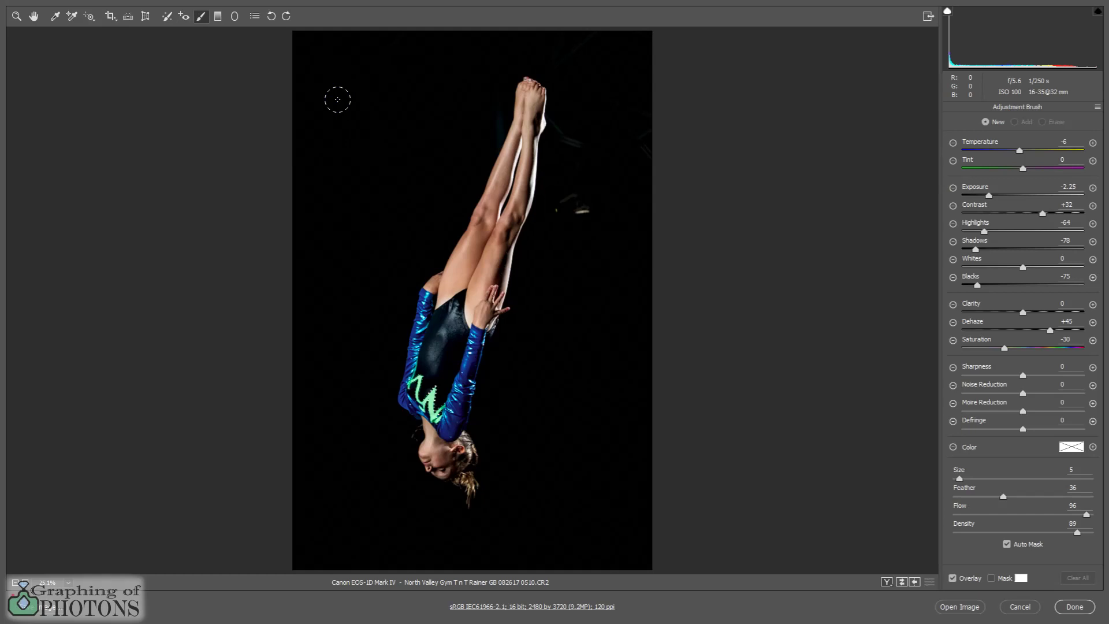
{"action": "key", "text": "b"}
{"action": "key", "text": "k"}
{"action": "key", "text": "b"}
{"action": "key", "text": "k"}
{"action": "key", "text": "b"}
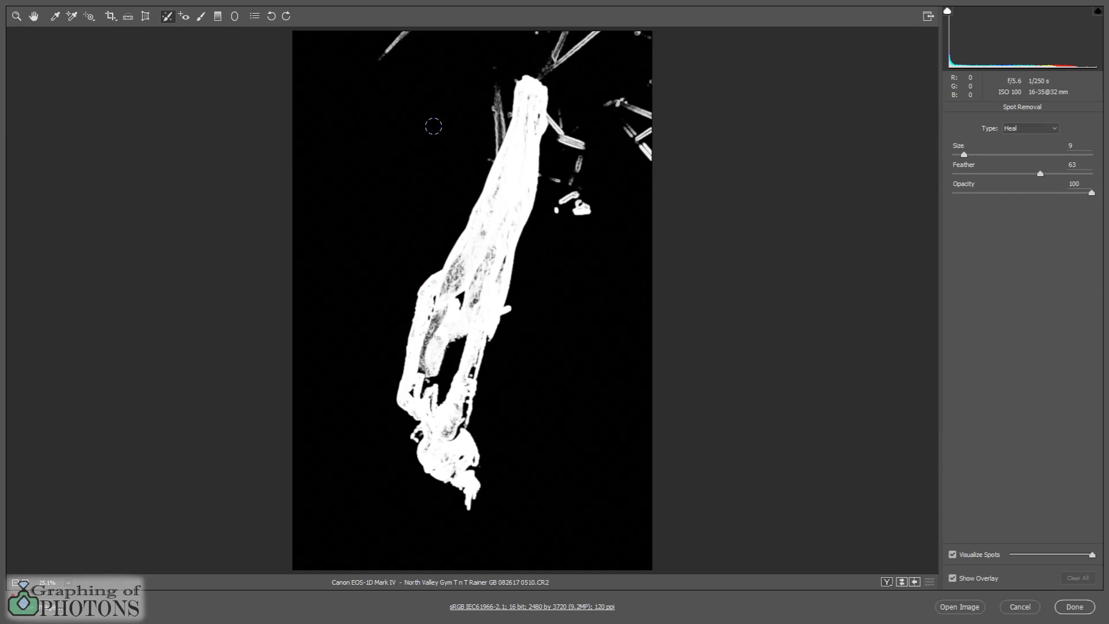
{"action": "key", "text": "k"}
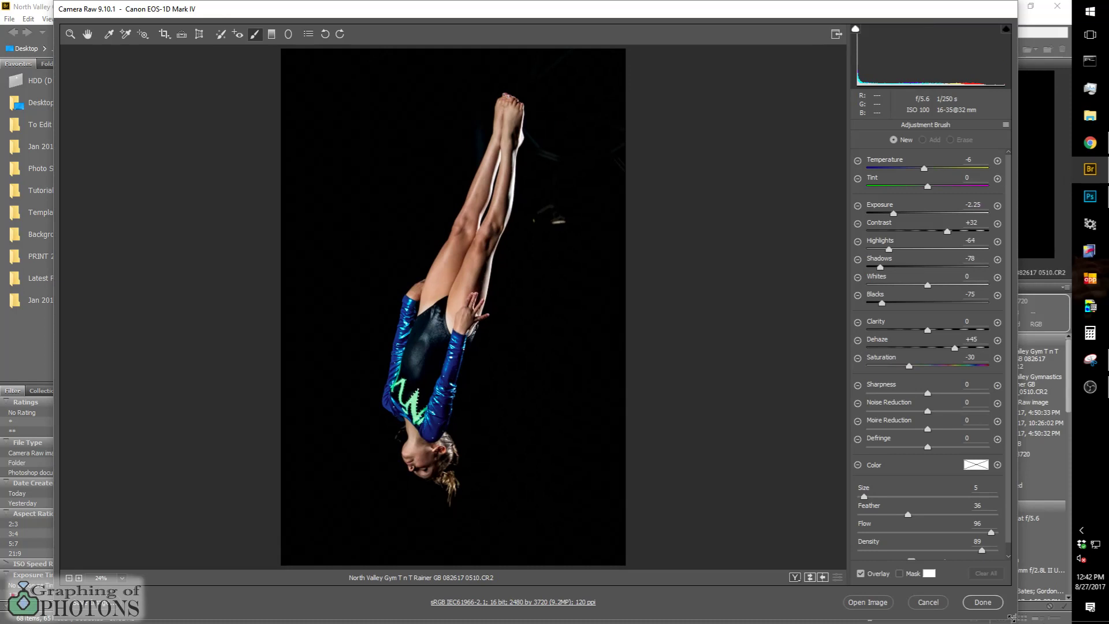
Look through all Adjustment Brush settings down to Auto Mask in a shortened window, and return to full screen
{"action": "left_click_drag", "start_coordinate": [1015, 617], "coordinate": [1015, 563]}
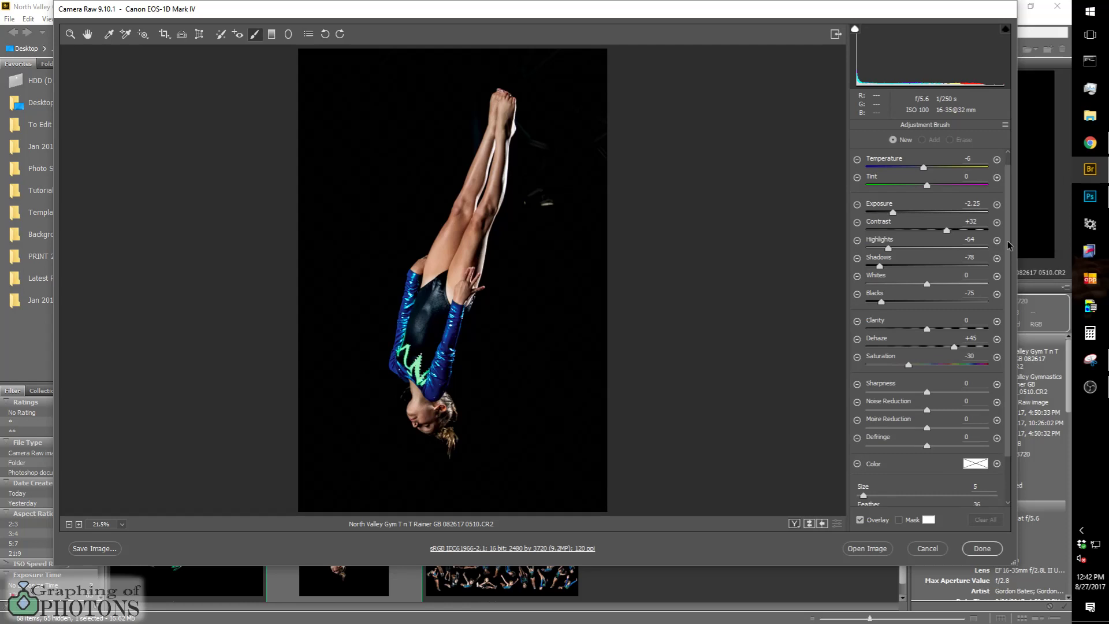
{"action": "scroll", "coordinate": [1008, 230], "scroll_direction": "down", "scroll_amount": 3}
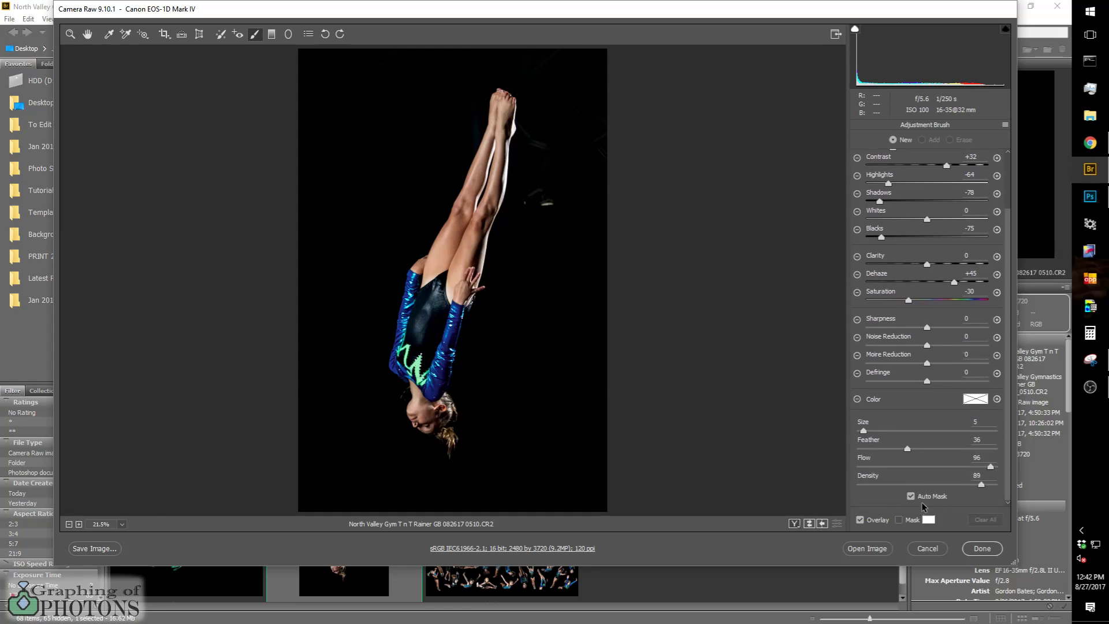
{"action": "scroll", "coordinate": [1008, 473], "scroll_direction": "up", "scroll_amount": 3}
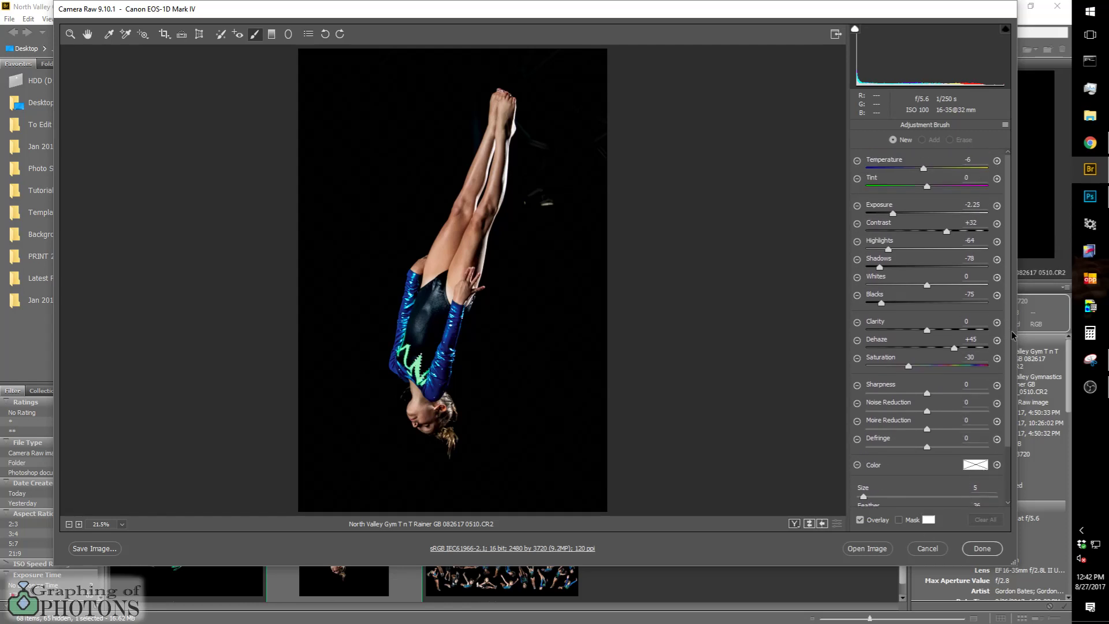
{"action": "scroll", "coordinate": [1009, 415], "scroll_direction": "down", "scroll_amount": 3}
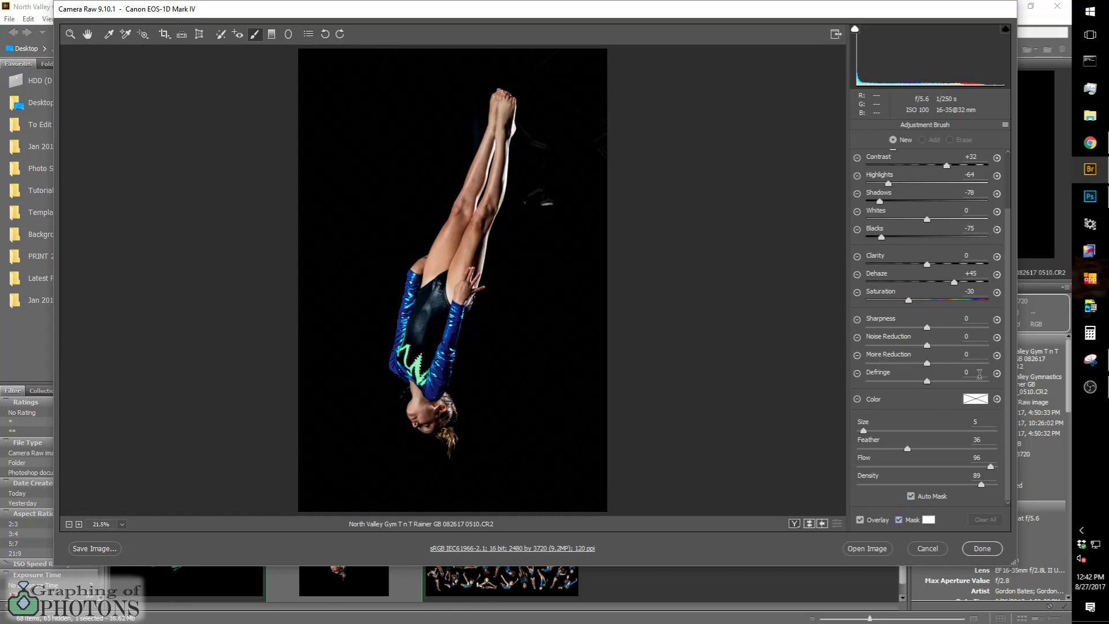
{"action": "left_click", "coordinate": [836, 34]}
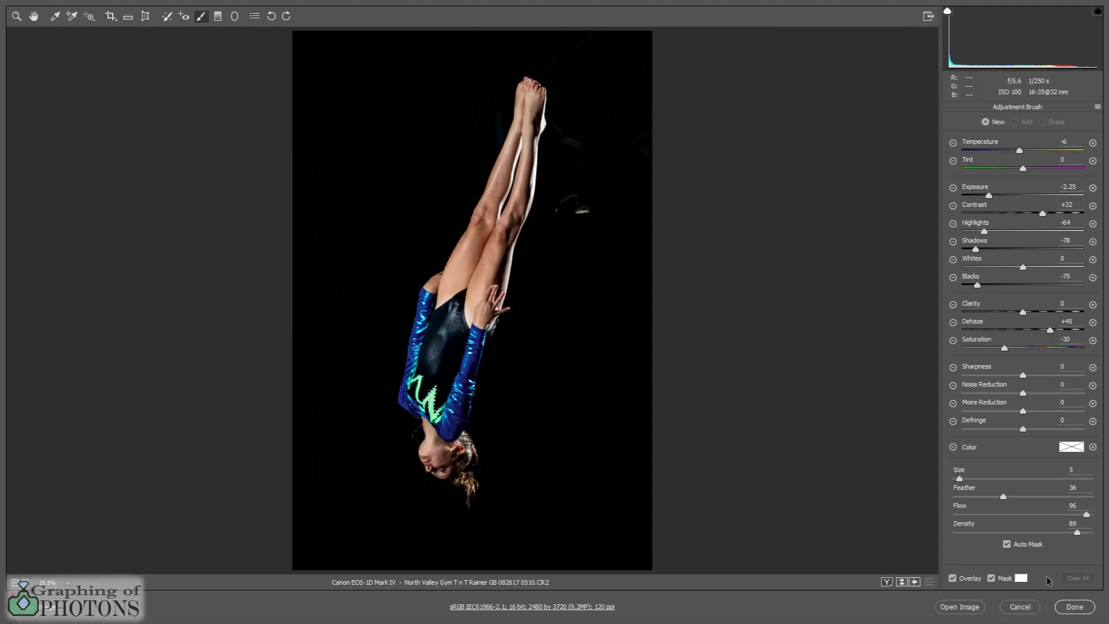
With the mask display and Auto Mask on, paint the Adjustment Brush over the background around the gymnast's feet and along both sides
{"action": "key", "text": "ctrl"}
{"action": "left_click", "coordinate": [992, 578]}
{"action": "key", "text": "ctrl"}
{"action": "key", "text": "ctrl"}
{"action": "key", "text": "ctrl"}
{"action": "key", "text": "ctrl"}
{"action": "mouse_move", "coordinate": [585, 212]}
{"action": "left_mouse_down"}
{"action": "mouse_move", "coordinate": [558, 214]}
{"action": "mouse_move", "coordinate": [572, 227]}
{"action": "mouse_move", "coordinate": [597, 212]}
{"action": "mouse_move", "coordinate": [577, 192]}
{"action": "mouse_move", "coordinate": [558, 204]}
{"action": "mouse_move", "coordinate": [561, 243]}
{"action": "mouse_move", "coordinate": [574, 230]}
{"action": "mouse_move", "coordinate": [568, 174]}
{"action": "mouse_move", "coordinate": [562, 228]}
{"action": "mouse_move", "coordinate": [579, 134]}
{"action": "mouse_move", "coordinate": [576, 77]}
{"action": "mouse_move", "coordinate": [553, 62]}
{"action": "mouse_move", "coordinate": [511, 59]}
{"action": "mouse_move", "coordinate": [462, 160]}
{"action": "left_mouse_up"}
{"action": "left_click_drag", "start_coordinate": [443, 203], "coordinate": [386, 289]}
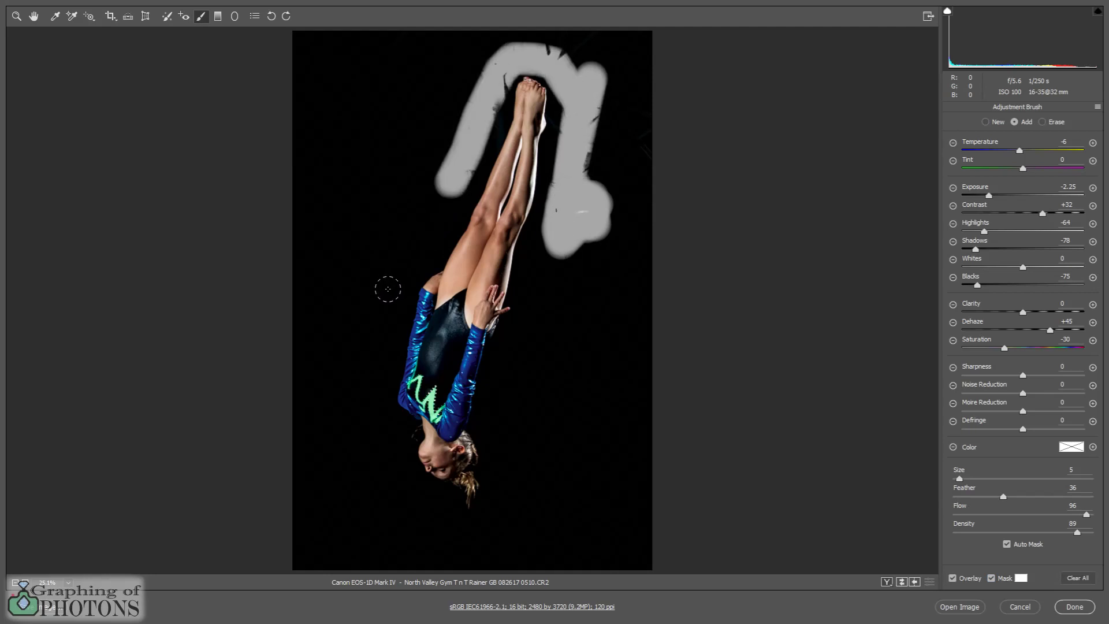
{"action": "mouse_move", "coordinate": [446, 148]}
{"action": "left_mouse_down"}
{"action": "mouse_move", "coordinate": [500, 50]}
{"action": "mouse_move", "coordinate": [532, 42]}
{"action": "mouse_move", "coordinate": [580, 60]}
{"action": "mouse_move", "coordinate": [596, 138]}
{"action": "mouse_move", "coordinate": [549, 242]}
{"action": "left_mouse_up"}
{"action": "mouse_move", "coordinate": [535, 295]}
{"action": "left_mouse_down"}
{"action": "mouse_move", "coordinate": [509, 466]}
{"action": "mouse_move", "coordinate": [561, 260]}
{"action": "mouse_move", "coordinate": [586, 196]}
{"action": "mouse_move", "coordinate": [552, 357]}
{"action": "mouse_move", "coordinate": [594, 208]}
{"action": "mouse_move", "coordinate": [615, 109]}
{"action": "mouse_move", "coordinate": [593, 163]}
{"action": "mouse_move", "coordinate": [588, 234]}
{"action": "mouse_move", "coordinate": [610, 135]}
{"action": "mouse_move", "coordinate": [612, 101]}
{"action": "mouse_move", "coordinate": [605, 151]}
{"action": "mouse_move", "coordinate": [596, 81]}
{"action": "left_mouse_up"}
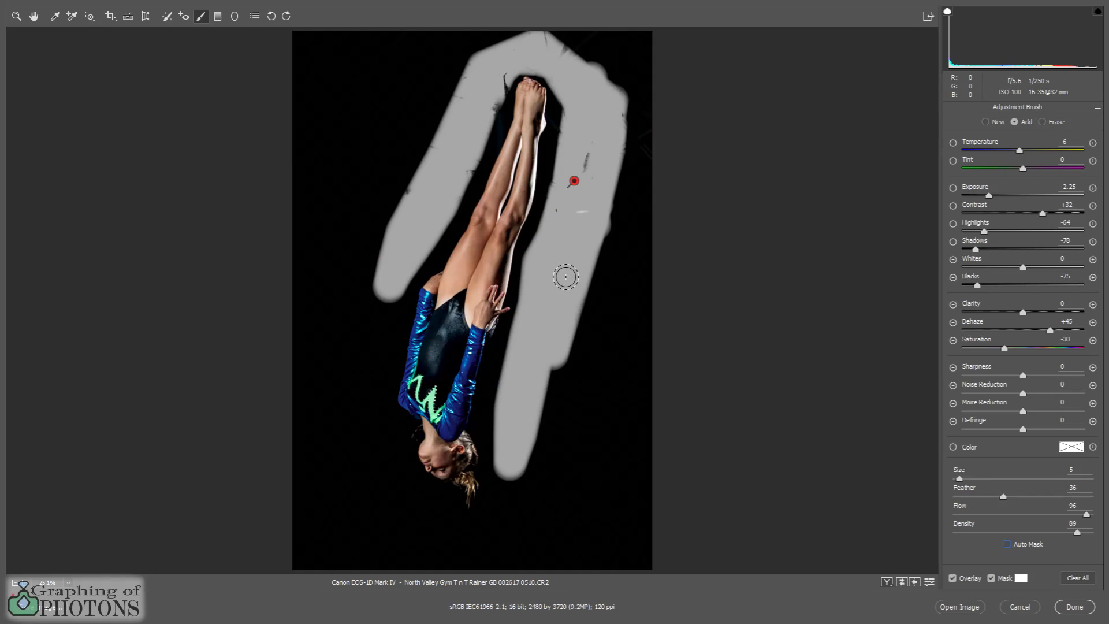
With Auto Mask off, undo the stroke beside the leg and paint over missed background spots beside and above the feet
{"action": "mouse_move", "coordinate": [583, 167]}
{"action": "left_mouse_down"}
{"action": "mouse_move", "coordinate": [591, 129]}
{"action": "mouse_move", "coordinate": [575, 243]}
{"action": "mouse_move", "coordinate": [600, 118]}
{"action": "mouse_move", "coordinate": [579, 197]}
{"action": "mouse_move", "coordinate": [592, 129]}
{"action": "mouse_move", "coordinate": [590, 150]}
{"action": "mouse_move", "coordinate": [614, 129]}
{"action": "mouse_move", "coordinate": [623, 87]}
{"action": "mouse_move", "coordinate": [599, 204]}
{"action": "mouse_move", "coordinate": [561, 297]}
{"action": "mouse_move", "coordinate": [568, 198]}
{"action": "mouse_move", "coordinate": [550, 235]}
{"action": "mouse_move", "coordinate": [570, 112]}
{"action": "mouse_move", "coordinate": [555, 59]}
{"action": "mouse_move", "coordinate": [489, 71]}
{"action": "mouse_move", "coordinate": [481, 100]}
{"action": "mouse_move", "coordinate": [503, 76]}
{"action": "mouse_move", "coordinate": [479, 169]}
{"action": "left_mouse_up"}
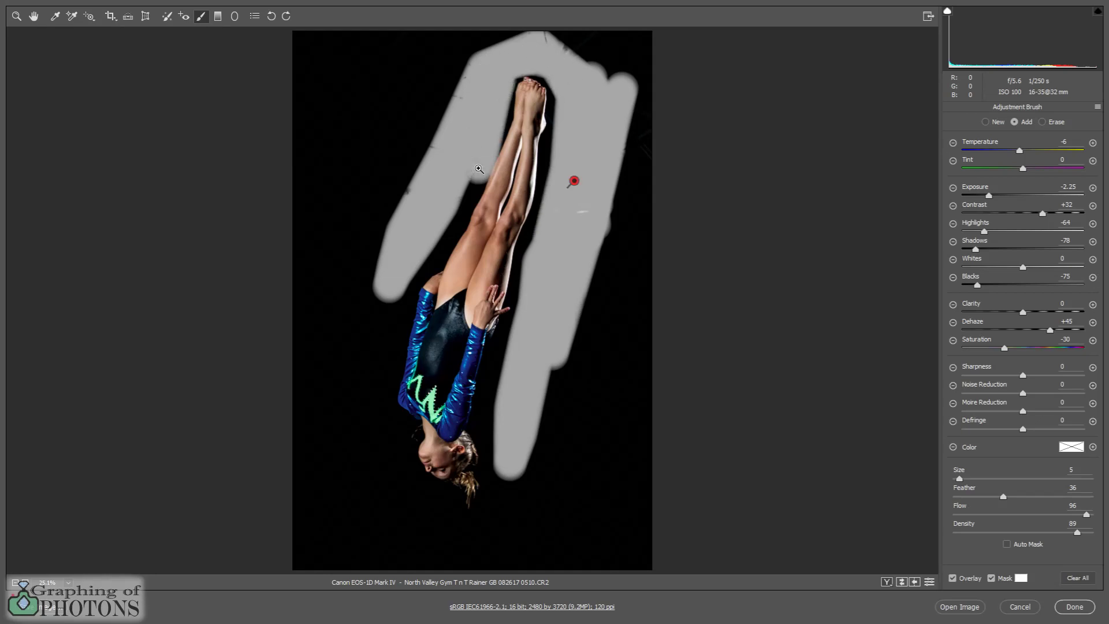
{"action": "key", "text": "ctrl+z"}
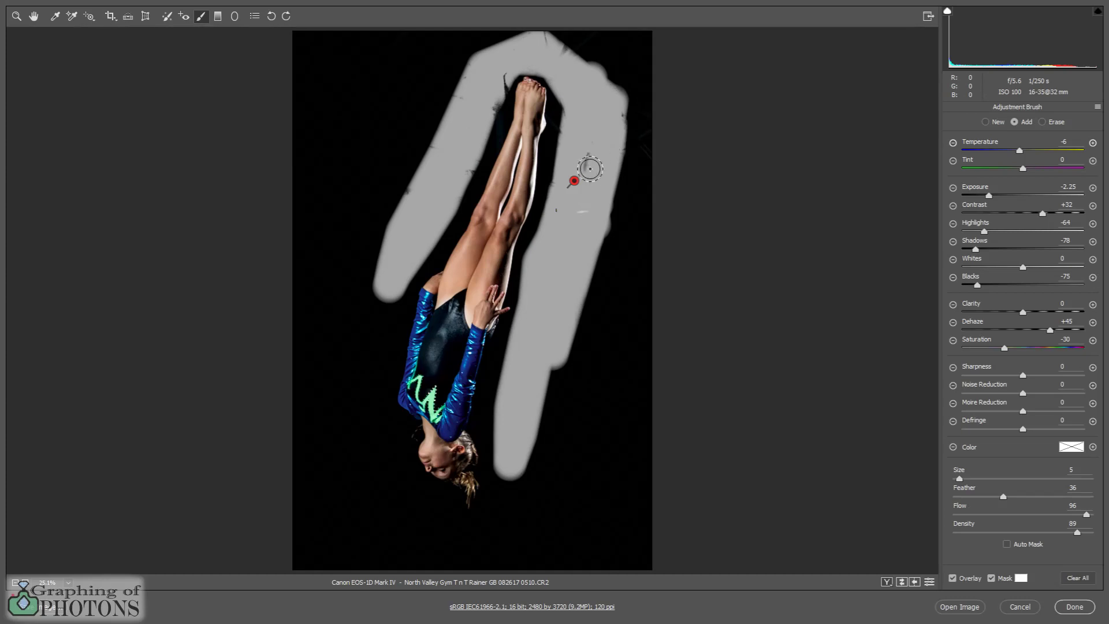
{"action": "left_click_drag", "start_coordinate": [589, 179], "coordinate": [618, 114]}
{"action": "mouse_move", "coordinate": [500, 86]}
{"action": "left_mouse_down"}
{"action": "mouse_move", "coordinate": [462, 164]}
{"action": "mouse_move", "coordinate": [421, 215]}
{"action": "left_mouse_up"}
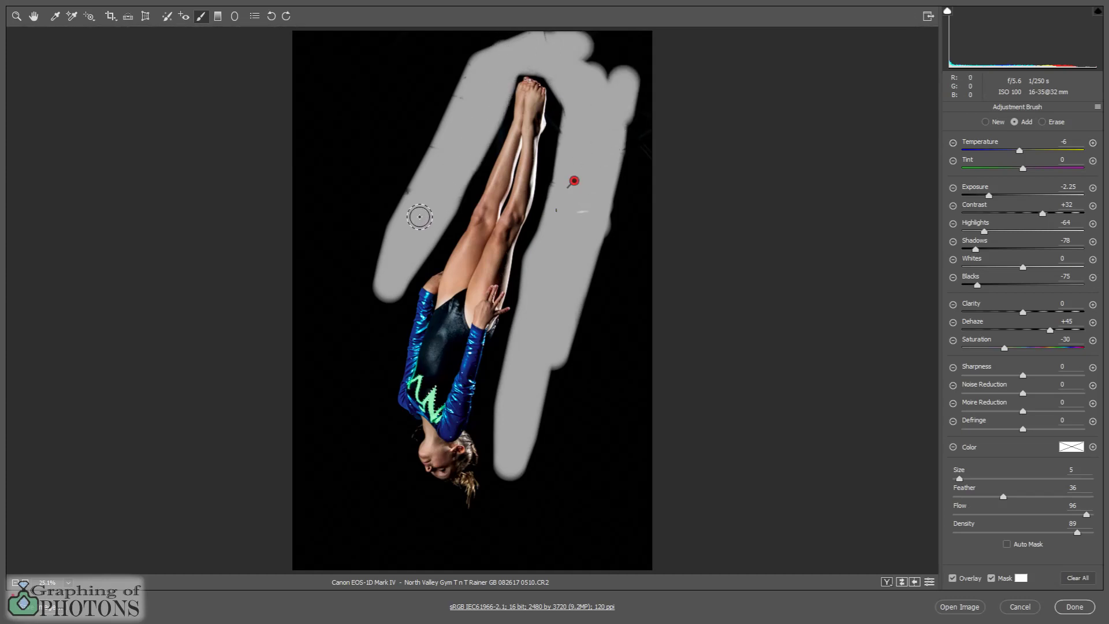
{"action": "mouse_move", "coordinate": [579, 215]}
{"action": "left_mouse_down"}
{"action": "mouse_move", "coordinate": [556, 211]}
{"action": "mouse_move", "coordinate": [553, 251]}
{"action": "left_mouse_up"}
With Auto Mask on, paint the darkening mask along the right side of the feet and legs down to the hand, undoing the first ankle stroke
{"action": "key", "text": "ctrl+plus"}
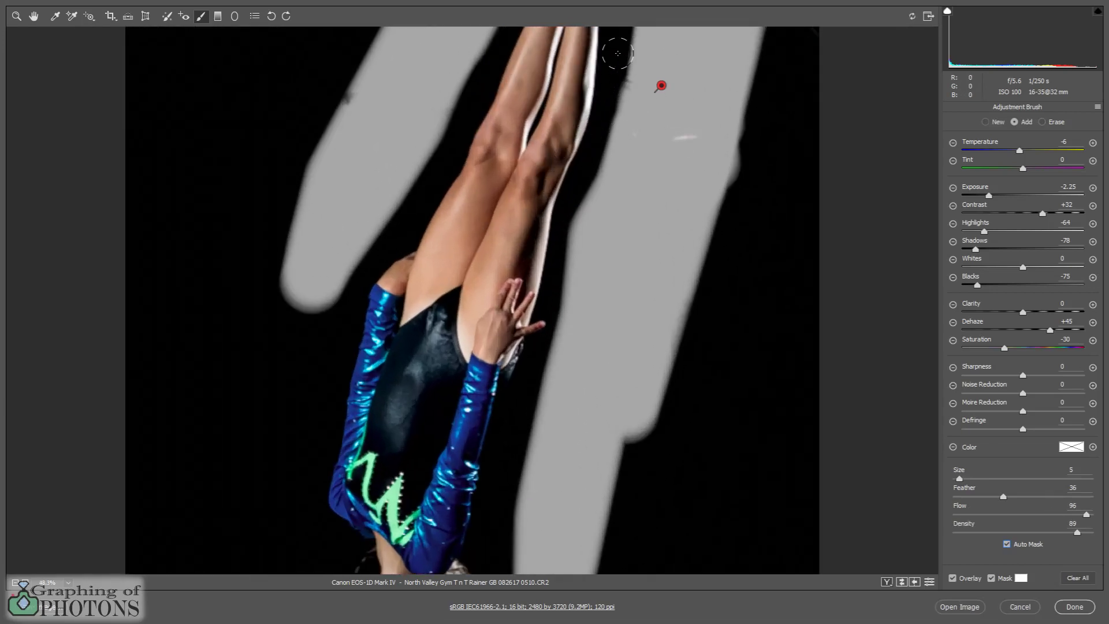
{"action": "left_click_drag", "start_coordinate": [608, 63], "coordinate": [470, 369]}
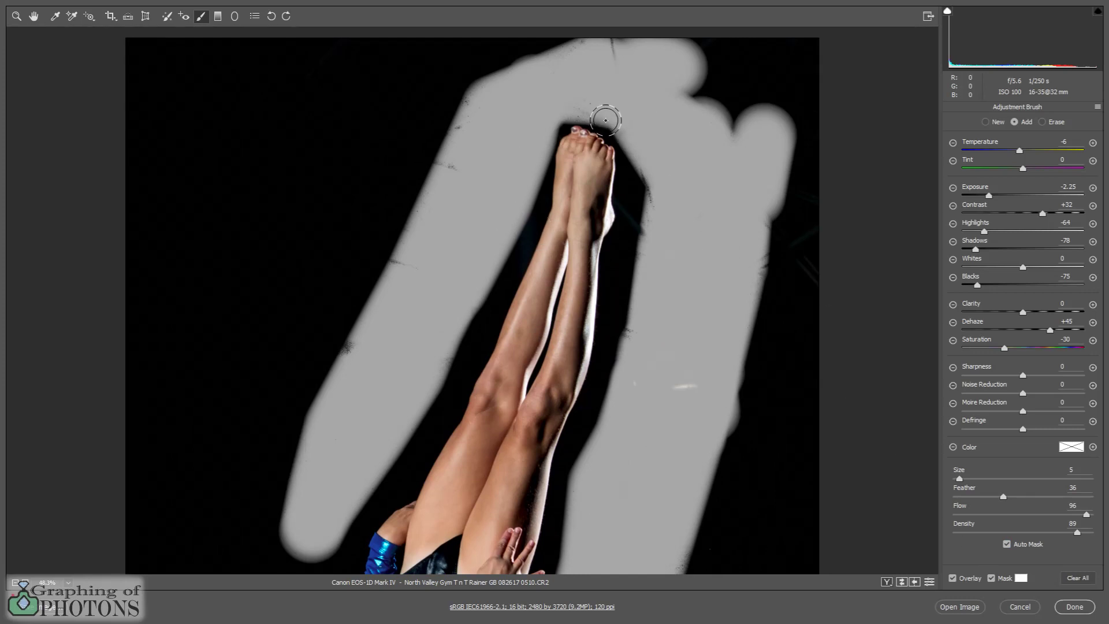
{"action": "mouse_move", "coordinate": [605, 120]}
{"action": "left_mouse_down"}
{"action": "mouse_move", "coordinate": [628, 169]}
{"action": "mouse_move", "coordinate": [621, 225]}
{"action": "left_mouse_up"}
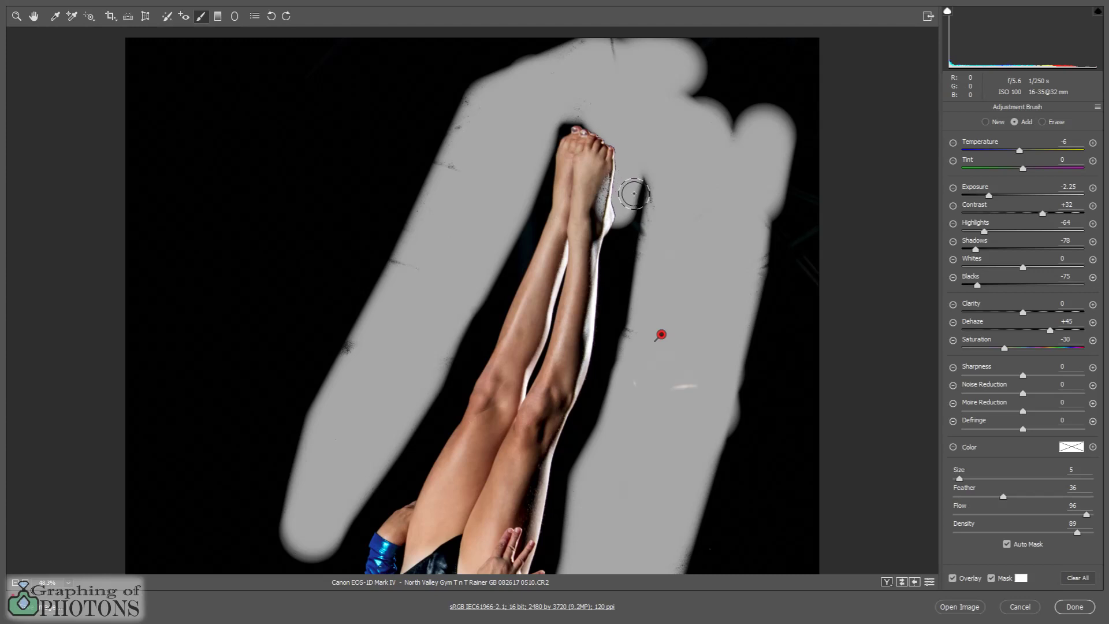
{"action": "key", "text": "ctrl+z"}
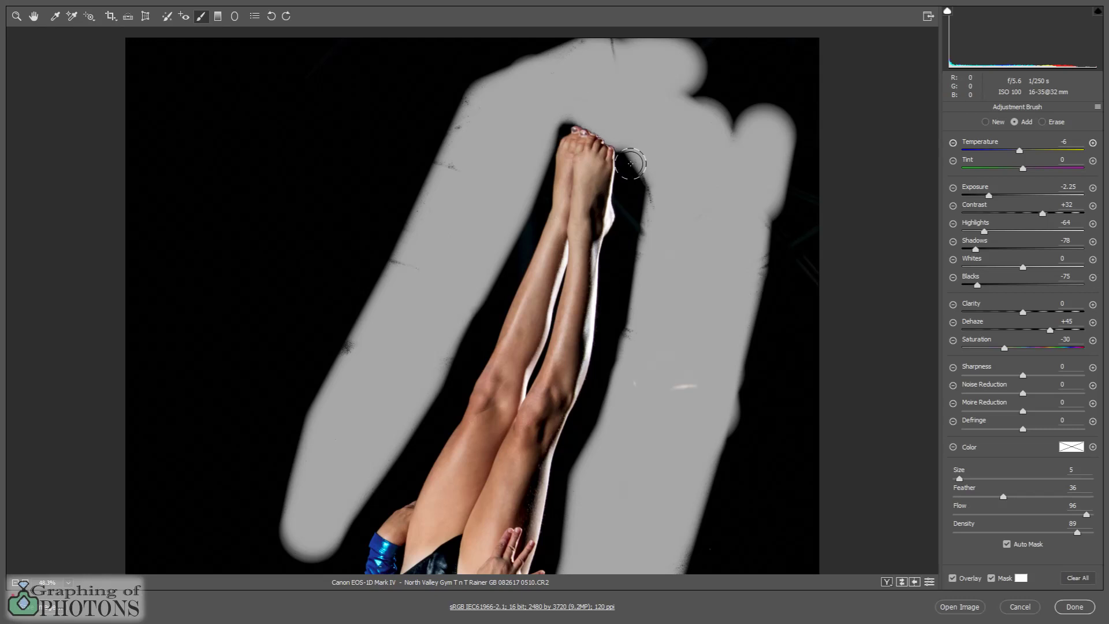
{"action": "mouse_move", "coordinate": [628, 187]}
{"action": "left_mouse_down"}
{"action": "mouse_move", "coordinate": [630, 177]}
{"action": "mouse_move", "coordinate": [614, 261]}
{"action": "left_mouse_up"}
{"action": "mouse_move", "coordinate": [613, 307]}
{"action": "left_mouse_down"}
{"action": "mouse_move", "coordinate": [612, 378]}
{"action": "mouse_move", "coordinate": [599, 404]}
{"action": "left_mouse_up"}
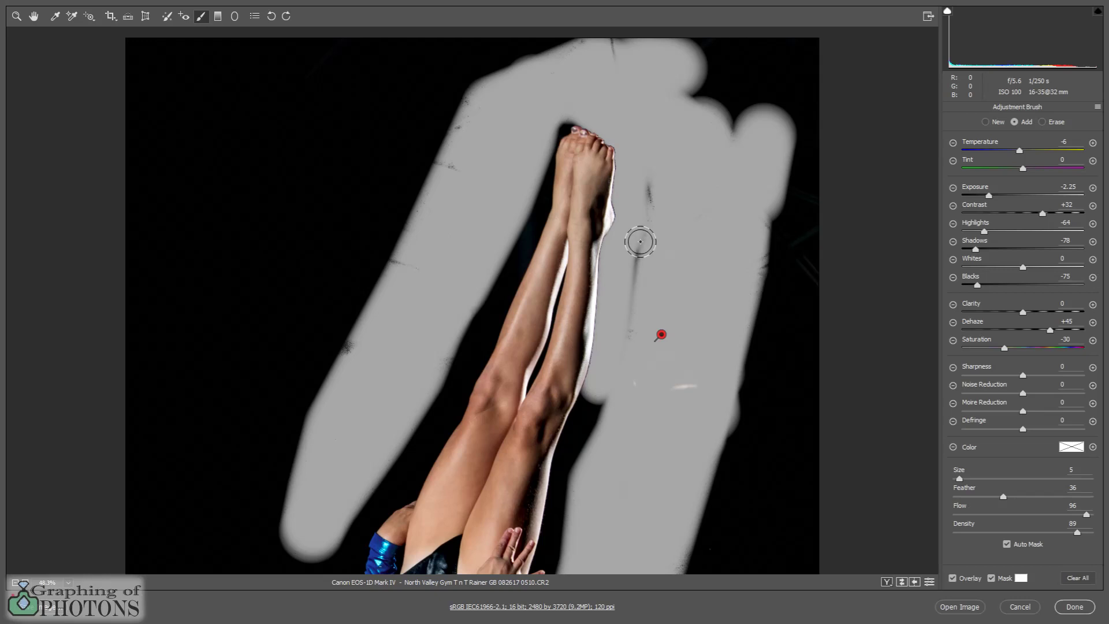
{"action": "mouse_move", "coordinate": [601, 391]}
{"action": "left_mouse_down"}
{"action": "mouse_move", "coordinate": [567, 500]}
{"action": "mouse_move", "coordinate": [566, 462]}
{"action": "mouse_move", "coordinate": [606, 335]}
{"action": "mouse_move", "coordinate": [619, 171]}
{"action": "left_mouse_up"}
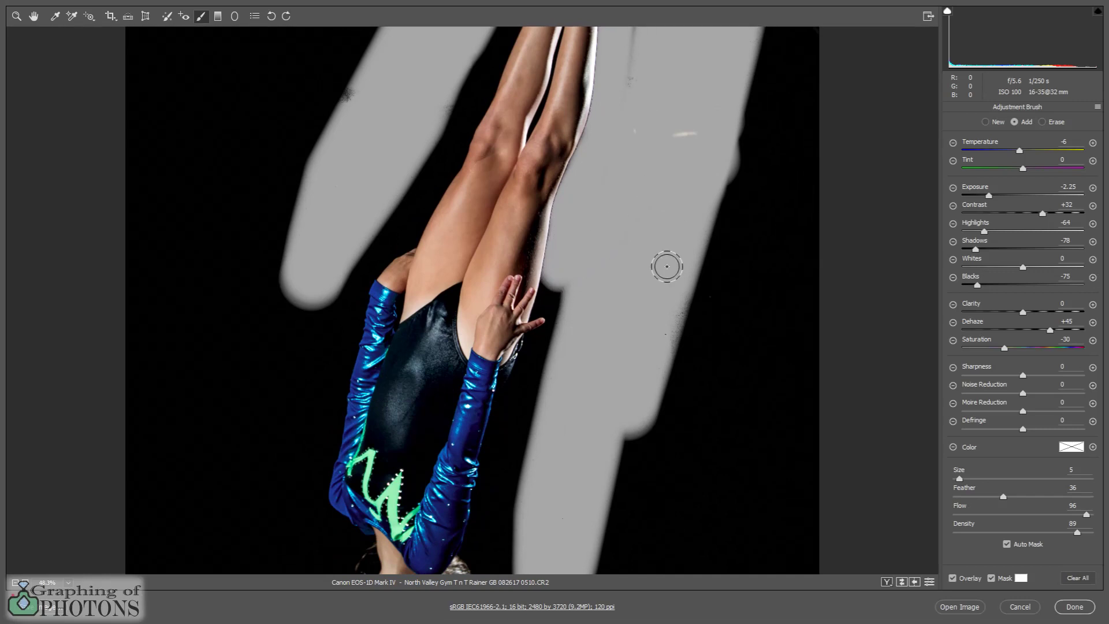
{"action": "left_click_drag", "start_coordinate": [671, 302], "coordinate": [666, 373]}
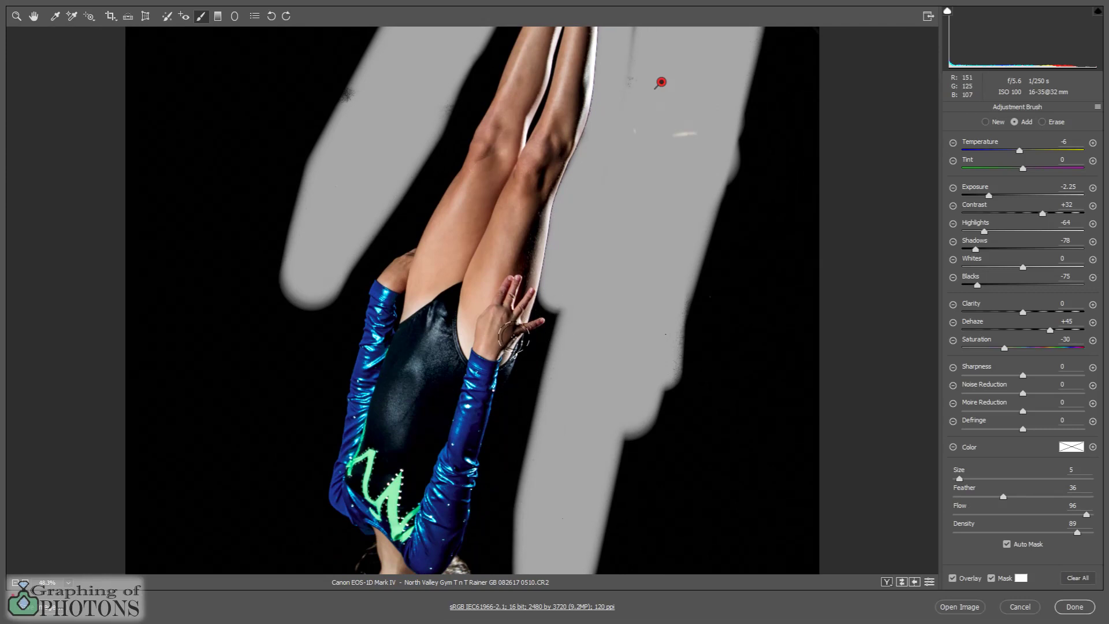
Mask the background along the left side of the legs with Auto Mask on, and fill the remaining streaks with Auto Mask off
{"action": "left_click_drag", "start_coordinate": [453, 150], "coordinate": [465, 399]}
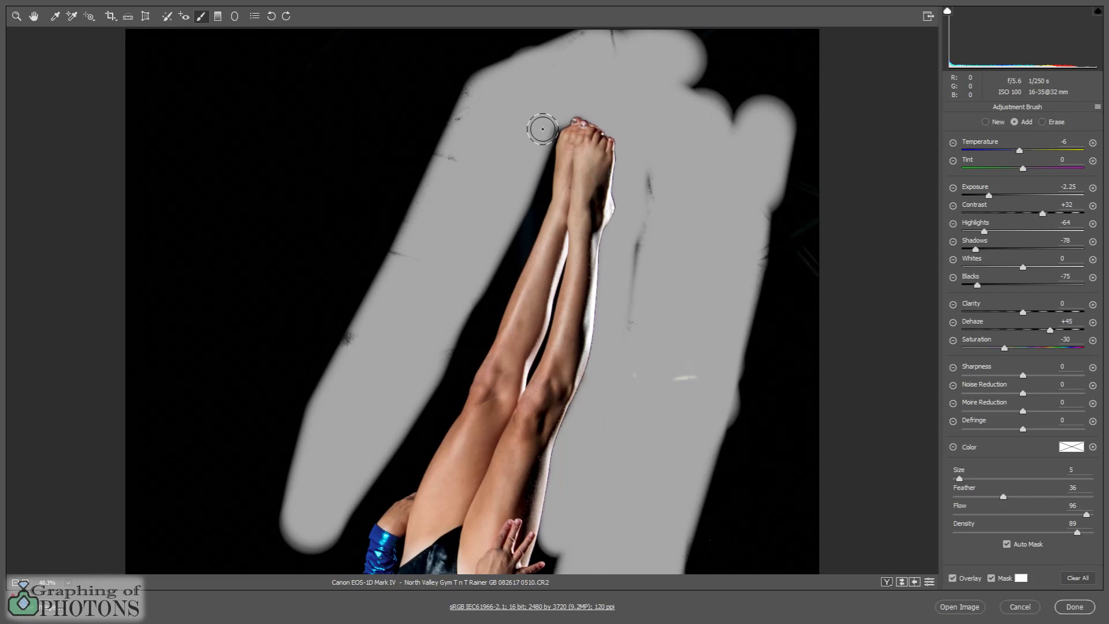
{"action": "mouse_move", "coordinate": [537, 165]}
{"action": "left_mouse_down"}
{"action": "mouse_move", "coordinate": [483, 327]}
{"action": "mouse_move", "coordinate": [477, 317]}
{"action": "mouse_move", "coordinate": [445, 403]}
{"action": "mouse_move", "coordinate": [396, 461]}
{"action": "mouse_move", "coordinate": [403, 477]}
{"action": "left_mouse_up"}
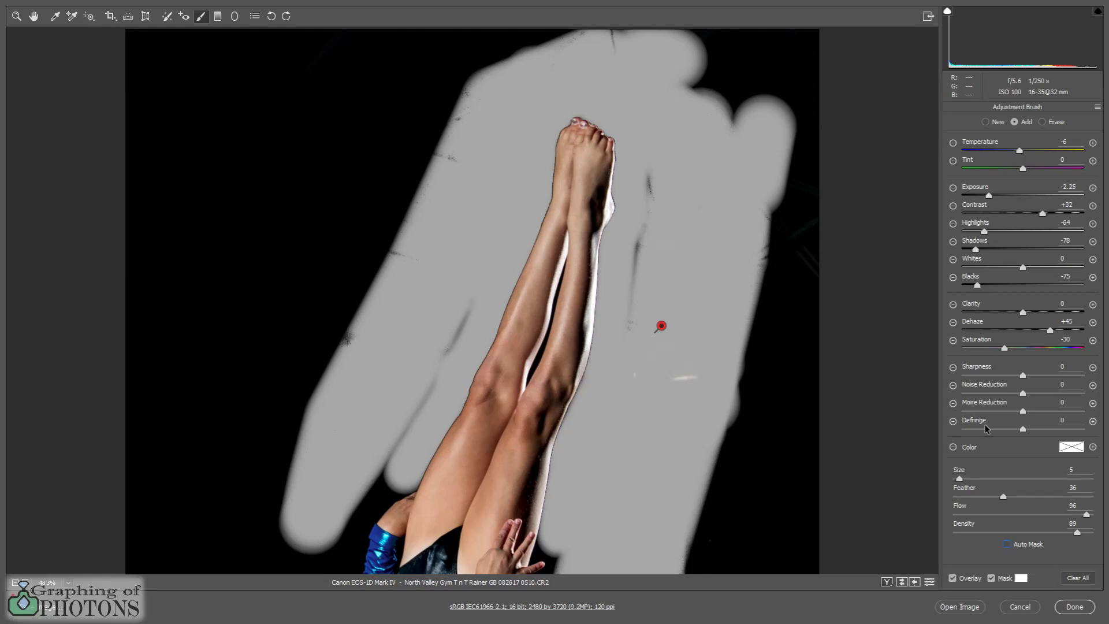
{"action": "mouse_move", "coordinate": [649, 169]}
{"action": "left_mouse_down"}
{"action": "mouse_move", "coordinate": [627, 331]}
{"action": "mouse_move", "coordinate": [657, 174]}
{"action": "left_mouse_up"}
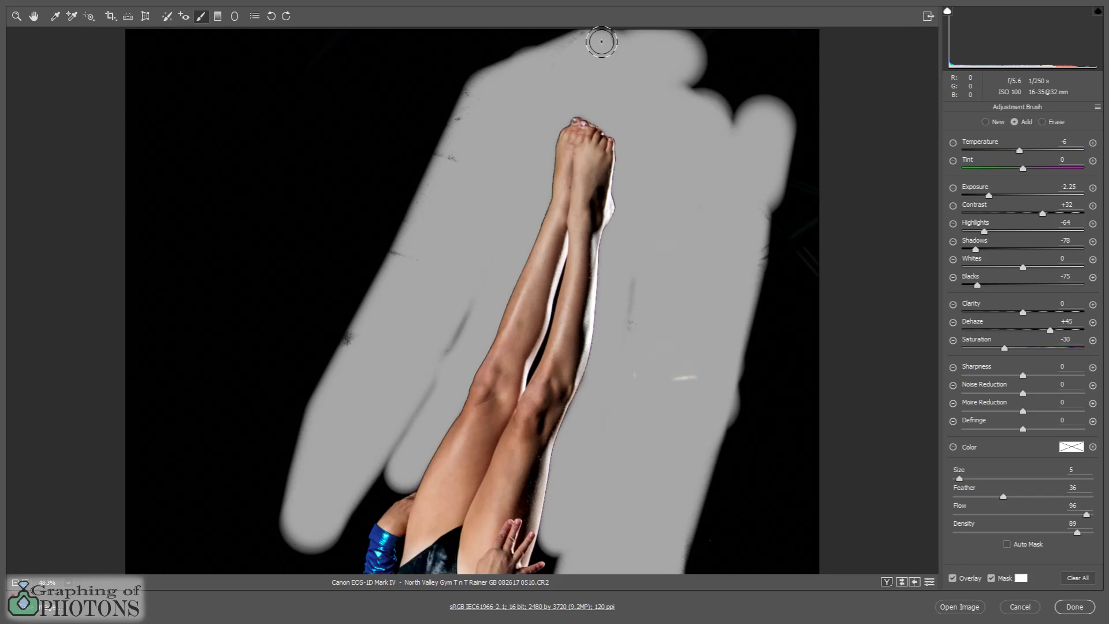
{"action": "mouse_move", "coordinate": [465, 317]}
{"action": "left_mouse_down"}
{"action": "mouse_move", "coordinate": [379, 458]}
{"action": "mouse_move", "coordinate": [433, 325]}
{"action": "mouse_move", "coordinate": [443, 332]}
{"action": "mouse_move", "coordinate": [401, 431]}
{"action": "mouse_move", "coordinate": [369, 467]}
{"action": "mouse_move", "coordinate": [528, 260]}
{"action": "left_mouse_up"}
{"action": "scroll", "coordinate": [528, 260], "scroll_direction": "down", "scroll_amount": 3}
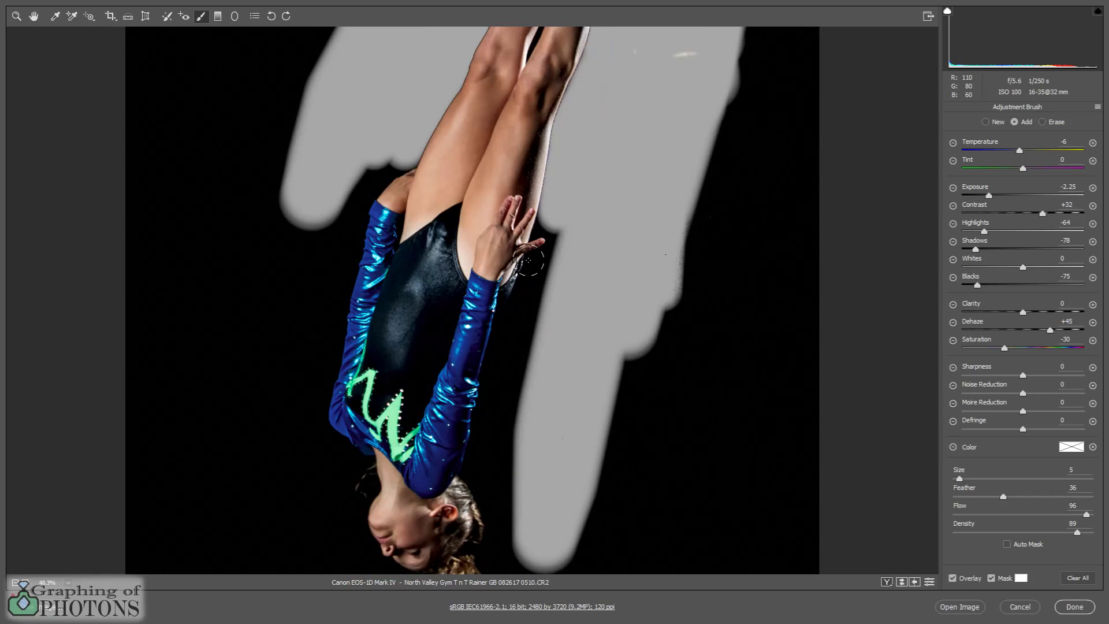
Examine the whole photo in the spot visualization for leftover background structures, and reselect the existing Adjustment Brush pin
{"action": "scroll", "coordinate": [533, 246], "scroll_direction": "down", "scroll_amount": 2}
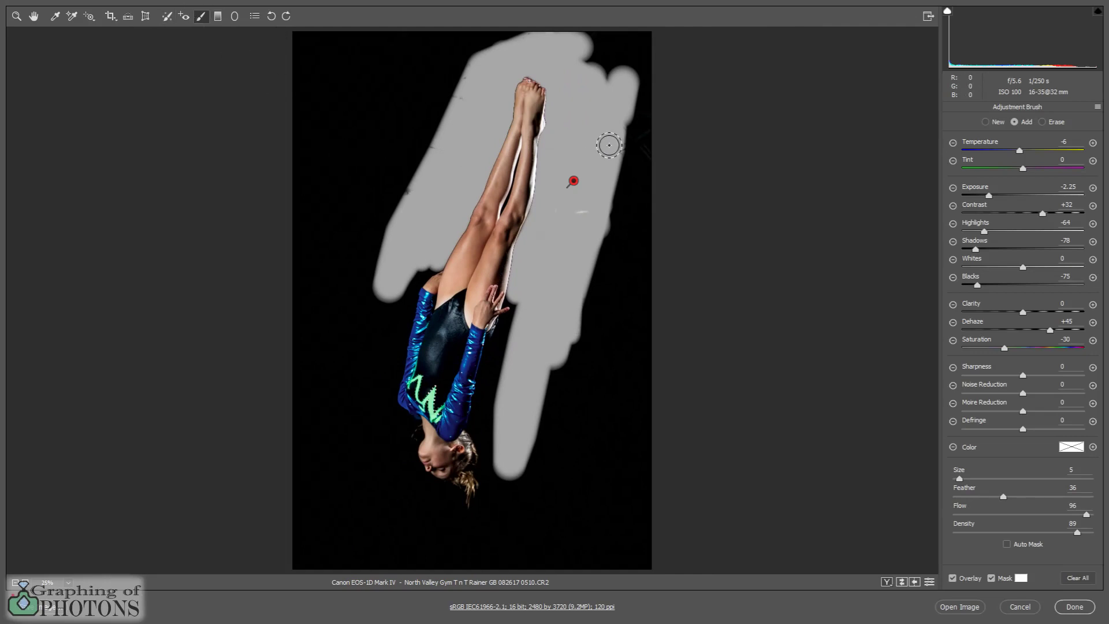
{"action": "key", "text": "b"}
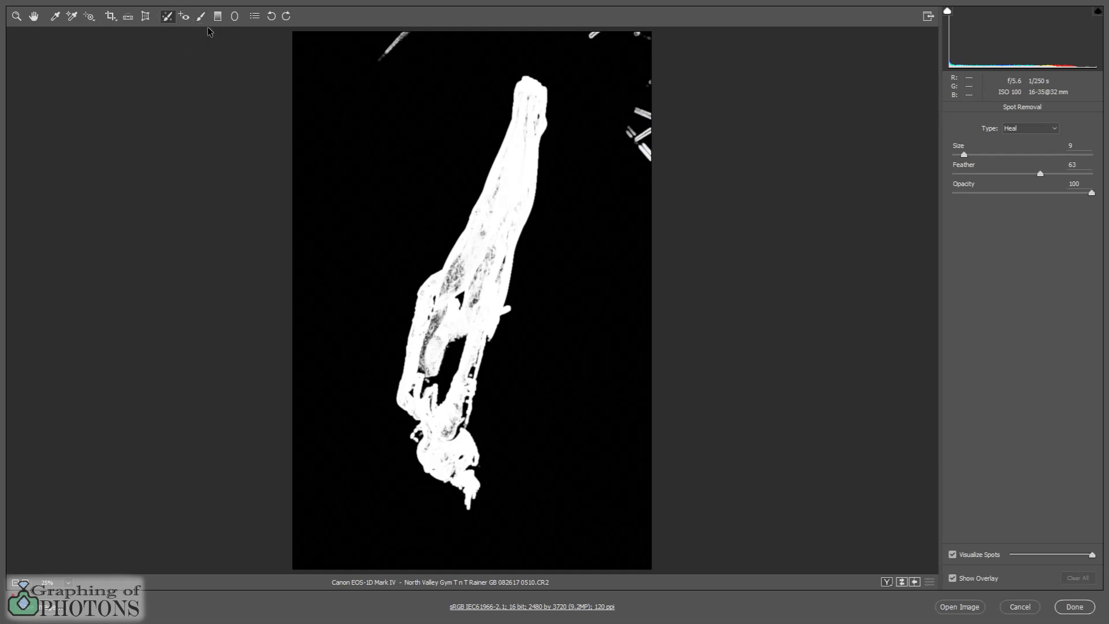
{"action": "key", "text": "k"}
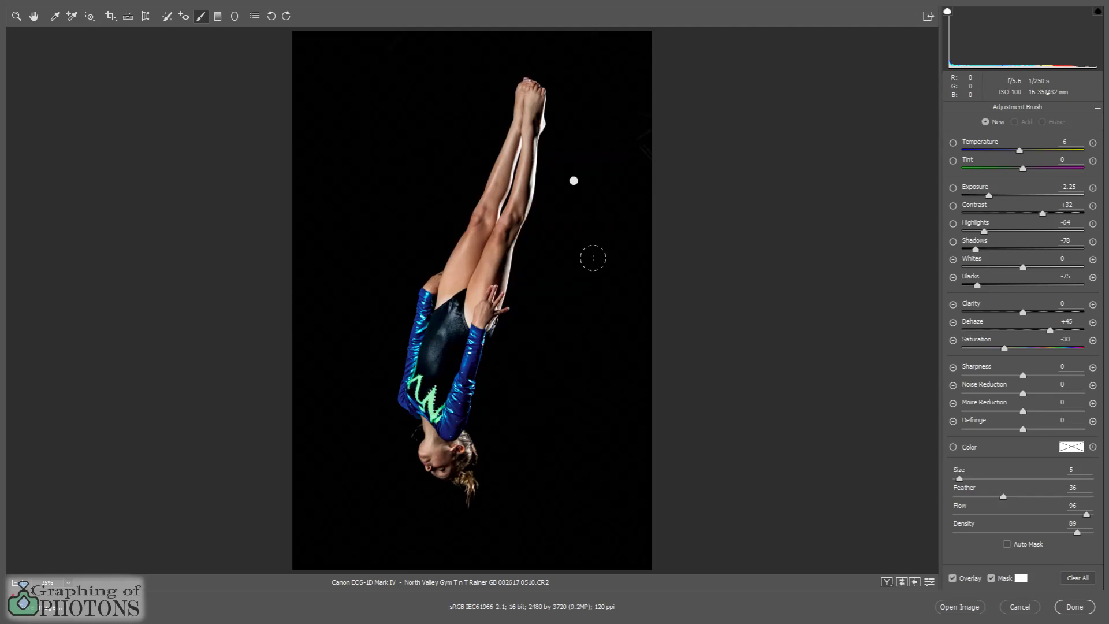
{"action": "mouse_move", "coordinate": [573, 182]}
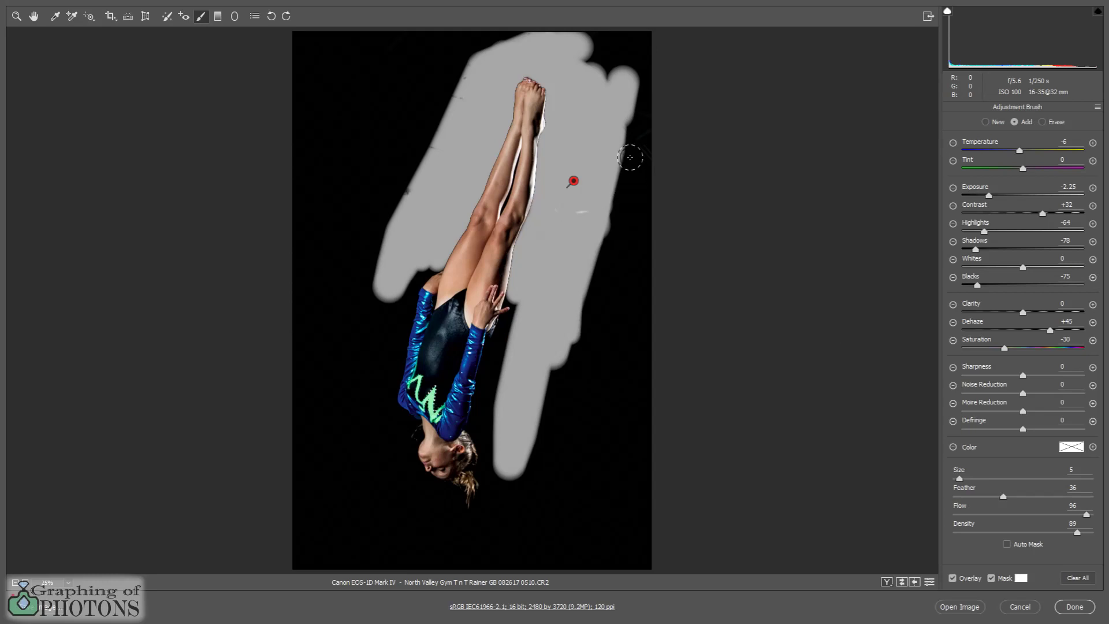
Extend the brush mask over the photo's upper right corner and down its right edge to about the height of the hand
{"action": "left_click_drag", "start_coordinate": [629, 99], "coordinate": [635, 133]}
{"action": "mouse_move", "coordinate": [647, 175]}
{"action": "left_mouse_down"}
{"action": "mouse_move", "coordinate": [650, 44]}
{"action": "mouse_move", "coordinate": [561, 38]}
{"action": "mouse_move", "coordinate": [646, 31]}
{"action": "mouse_move", "coordinate": [632, 116]}
{"action": "mouse_move", "coordinate": [662, 30]}
{"action": "mouse_move", "coordinate": [610, 69]}
{"action": "mouse_move", "coordinate": [573, 56]}
{"action": "mouse_move", "coordinate": [607, 76]}
{"action": "mouse_move", "coordinate": [630, 73]}
{"action": "mouse_move", "coordinate": [593, 56]}
{"action": "mouse_move", "coordinate": [616, 76]}
{"action": "left_mouse_up"}
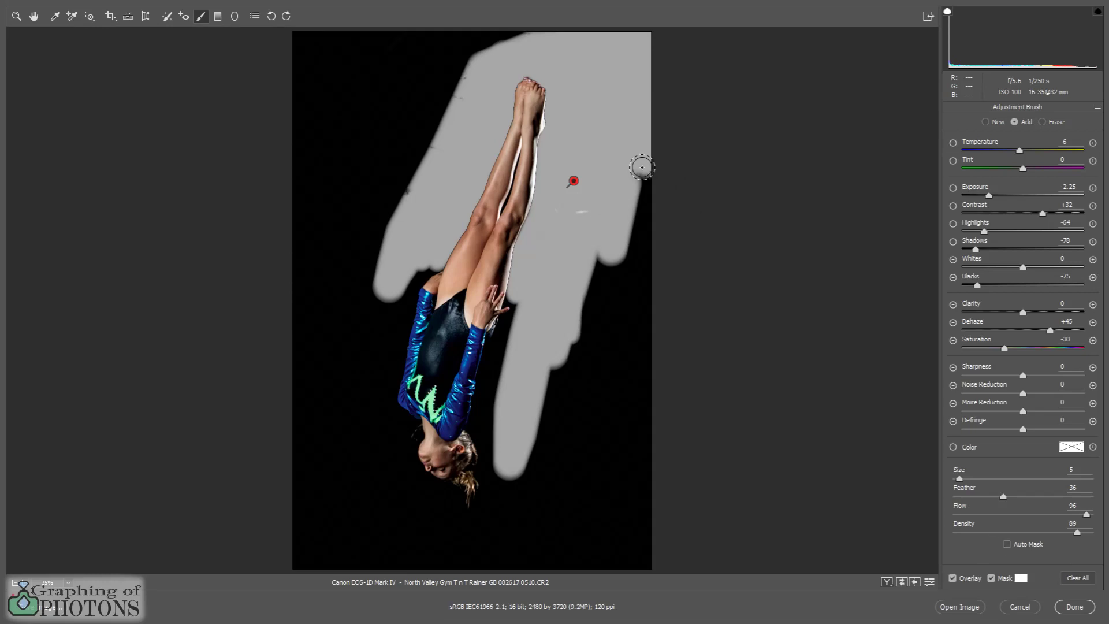
{"action": "left_click_drag", "start_coordinate": [642, 167], "coordinate": [638, 218]}
{"action": "mouse_move", "coordinate": [637, 264]}
{"action": "left_mouse_down"}
{"action": "mouse_move", "coordinate": [652, 182]}
{"action": "mouse_move", "coordinate": [645, 291]}
{"action": "mouse_move", "coordinate": [638, 270]}
{"action": "mouse_move", "coordinate": [597, 257]}
{"action": "mouse_move", "coordinate": [654, 266]}
{"action": "mouse_move", "coordinate": [585, 253]}
{"action": "mouse_move", "coordinate": [599, 272]}
{"action": "left_mouse_up"}
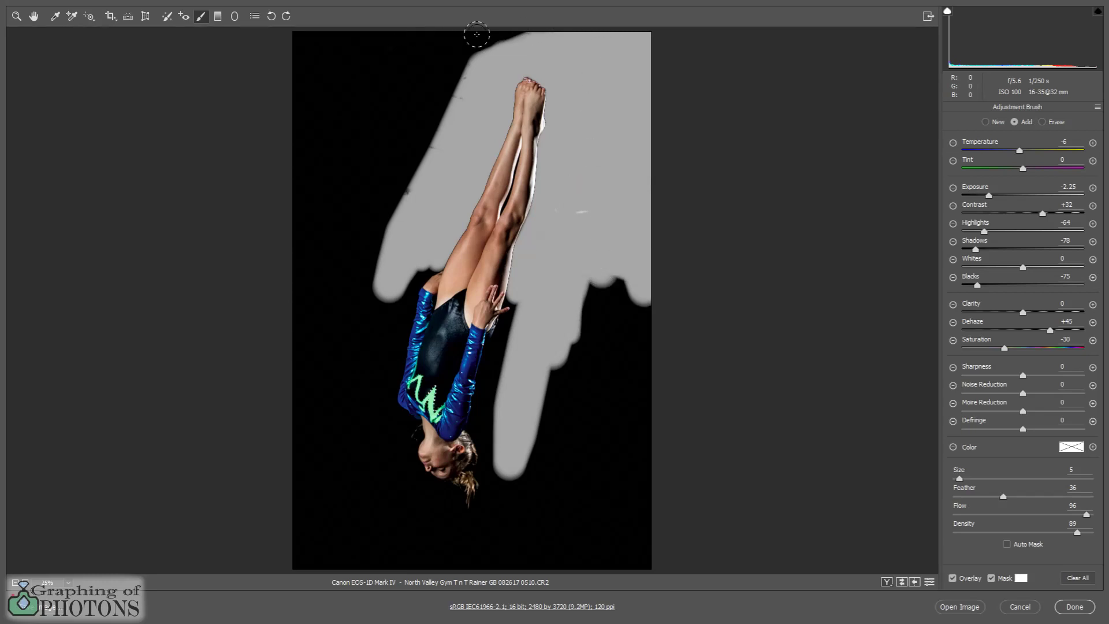
Paint the brush mask over the entire upper left background, from the photo's top edge down to the gymnast's elbow
{"action": "left_click_drag", "start_coordinate": [485, 38], "coordinate": [402, 41]}
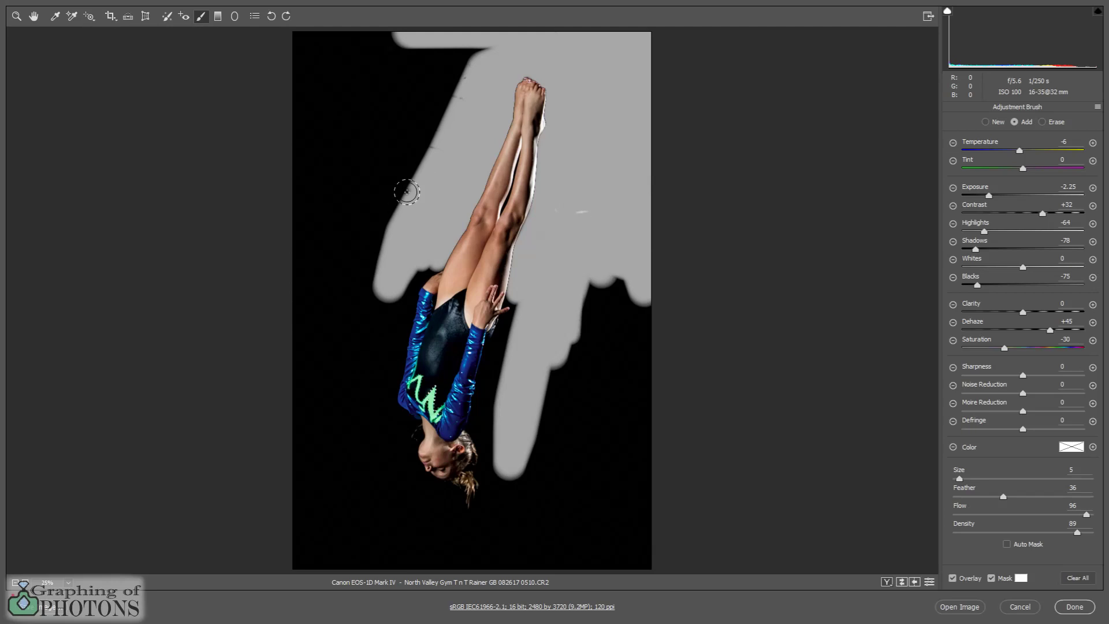
{"action": "mouse_move", "coordinate": [407, 192]}
{"action": "left_mouse_down"}
{"action": "mouse_move", "coordinate": [443, 108]}
{"action": "mouse_move", "coordinate": [494, 56]}
{"action": "mouse_move", "coordinate": [451, 113]}
{"action": "mouse_move", "coordinate": [404, 221]}
{"action": "mouse_move", "coordinate": [440, 98]}
{"action": "mouse_move", "coordinate": [471, 41]}
{"action": "left_mouse_up"}
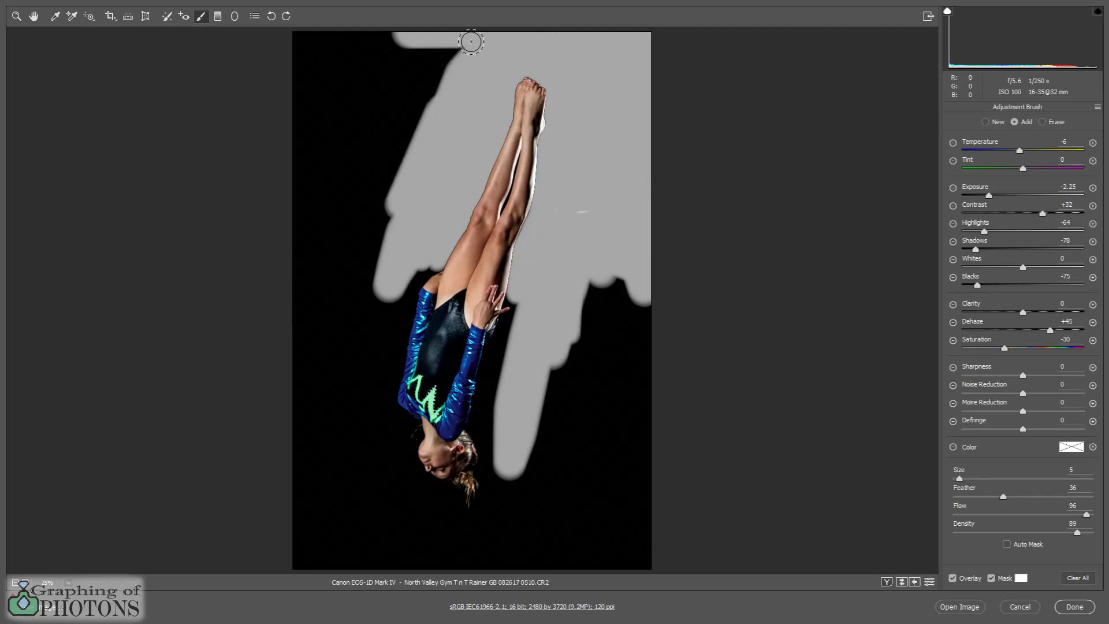
{"action": "mouse_move", "coordinate": [309, 36]}
{"action": "left_mouse_down"}
{"action": "mouse_move", "coordinate": [271, 36]}
{"action": "mouse_move", "coordinate": [469, 40]}
{"action": "mouse_move", "coordinate": [320, 47]}
{"action": "mouse_move", "coordinate": [463, 59]}
{"action": "mouse_move", "coordinate": [266, 60]}
{"action": "mouse_move", "coordinate": [482, 61]}
{"action": "mouse_move", "coordinate": [289, 66]}
{"action": "mouse_move", "coordinate": [446, 79]}
{"action": "mouse_move", "coordinate": [284, 66]}
{"action": "mouse_move", "coordinate": [296, 39]}
{"action": "mouse_move", "coordinate": [277, 156]}
{"action": "mouse_move", "coordinate": [289, 264]}
{"action": "mouse_move", "coordinate": [294, 94]}
{"action": "mouse_move", "coordinate": [289, 235]}
{"action": "left_mouse_up"}
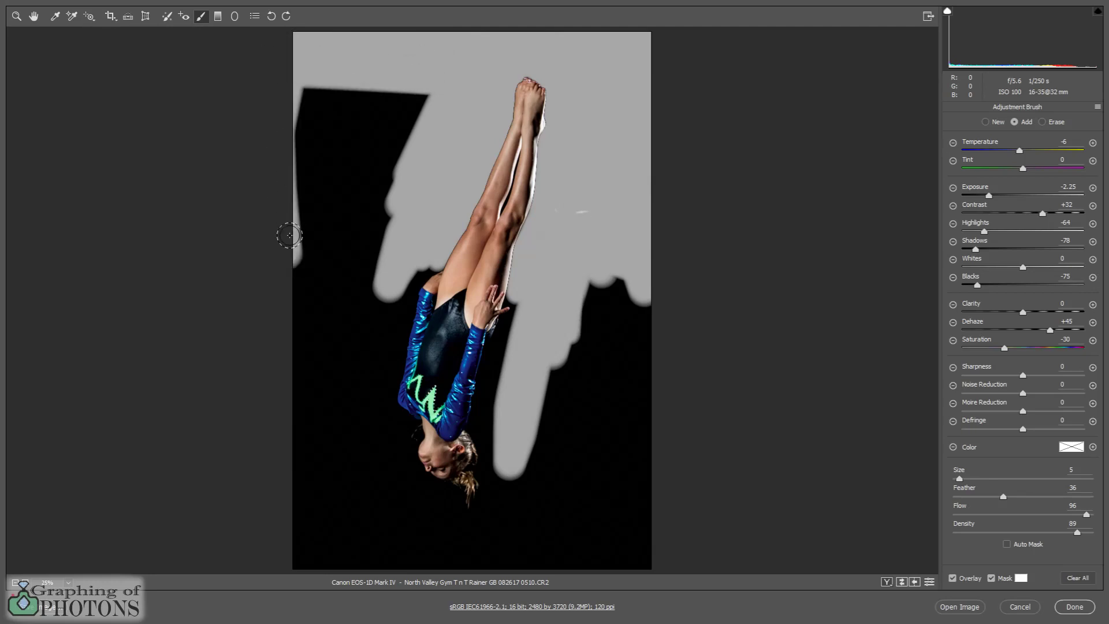
{"action": "mouse_move", "coordinate": [336, 273]}
{"action": "left_mouse_down"}
{"action": "mouse_move", "coordinate": [383, 260]}
{"action": "mouse_move", "coordinate": [403, 156]}
{"action": "mouse_move", "coordinate": [452, 83]}
{"action": "mouse_move", "coordinate": [390, 93]}
{"action": "mouse_move", "coordinate": [281, 84]}
{"action": "mouse_move", "coordinate": [417, 85]}
{"action": "mouse_move", "coordinate": [379, 166]}
{"action": "mouse_move", "coordinate": [365, 239]}
{"action": "mouse_move", "coordinate": [332, 254]}
{"action": "mouse_move", "coordinate": [315, 228]}
{"action": "mouse_move", "coordinate": [303, 151]}
{"action": "mouse_move", "coordinate": [312, 87]}
{"action": "mouse_move", "coordinate": [415, 93]}
{"action": "mouse_move", "coordinate": [388, 180]}
{"action": "left_mouse_up"}
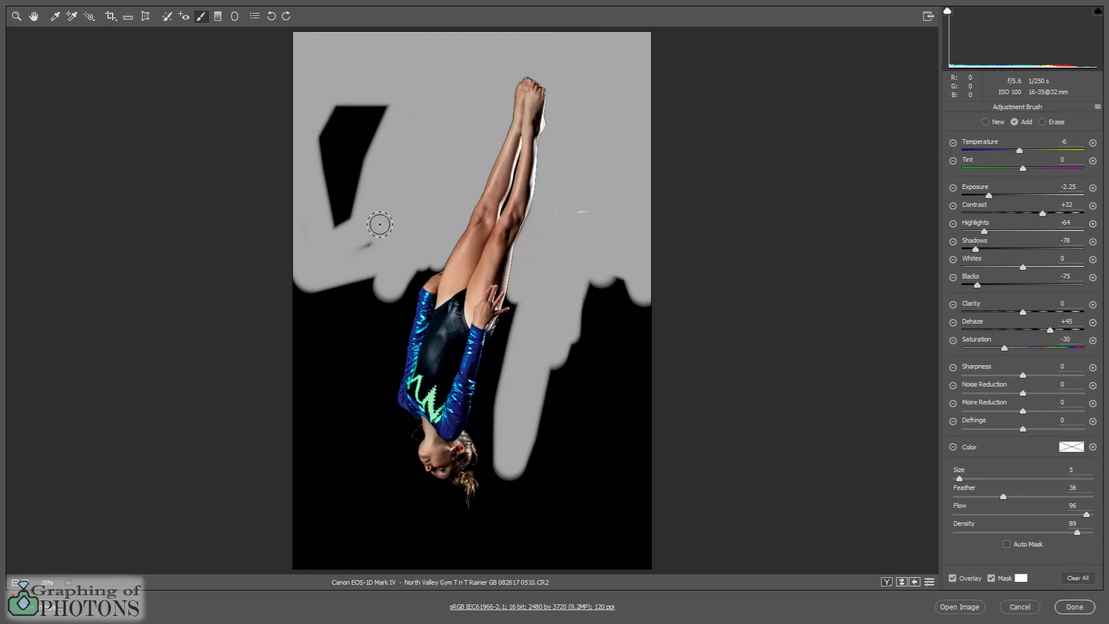
{"action": "mouse_move", "coordinate": [417, 107]}
{"action": "left_mouse_down"}
{"action": "mouse_move", "coordinate": [316, 100]}
{"action": "mouse_move", "coordinate": [299, 164]}
{"action": "mouse_move", "coordinate": [315, 237]}
{"action": "left_mouse_up"}
{"action": "left_click_drag", "start_coordinate": [376, 117], "coordinate": [347, 219]}
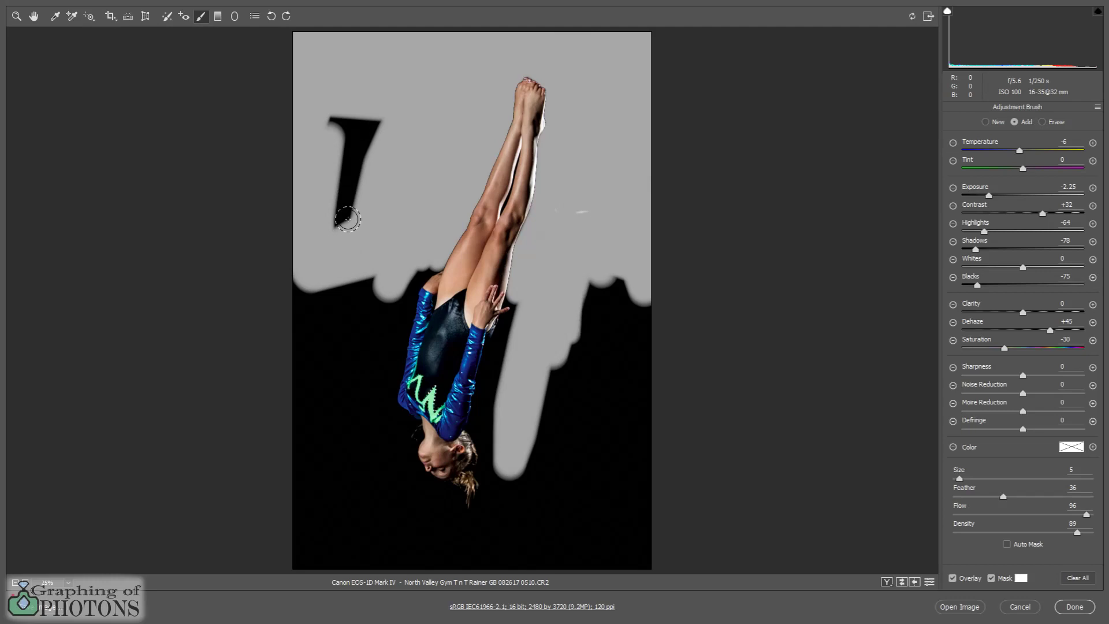
{"action": "mouse_move", "coordinate": [395, 95]}
{"action": "left_mouse_down"}
{"action": "mouse_move", "coordinate": [351, 146]}
{"action": "mouse_move", "coordinate": [347, 226]}
{"action": "mouse_move", "coordinate": [356, 102]}
{"action": "mouse_move", "coordinate": [333, 196]}
{"action": "mouse_move", "coordinate": [324, 98]}
{"action": "mouse_move", "coordinate": [326, 127]}
{"action": "mouse_move", "coordinate": [348, 133]}
{"action": "mouse_move", "coordinate": [361, 119]}
{"action": "mouse_move", "coordinate": [325, 116]}
{"action": "mouse_move", "coordinate": [359, 121]}
{"action": "mouse_move", "coordinate": [341, 251]}
{"action": "mouse_move", "coordinate": [350, 155]}
{"action": "mouse_move", "coordinate": [339, 196]}
{"action": "mouse_move", "coordinate": [340, 265]}
{"action": "mouse_move", "coordinate": [336, 156]}
{"action": "mouse_move", "coordinate": [330, 188]}
{"action": "left_mouse_up"}
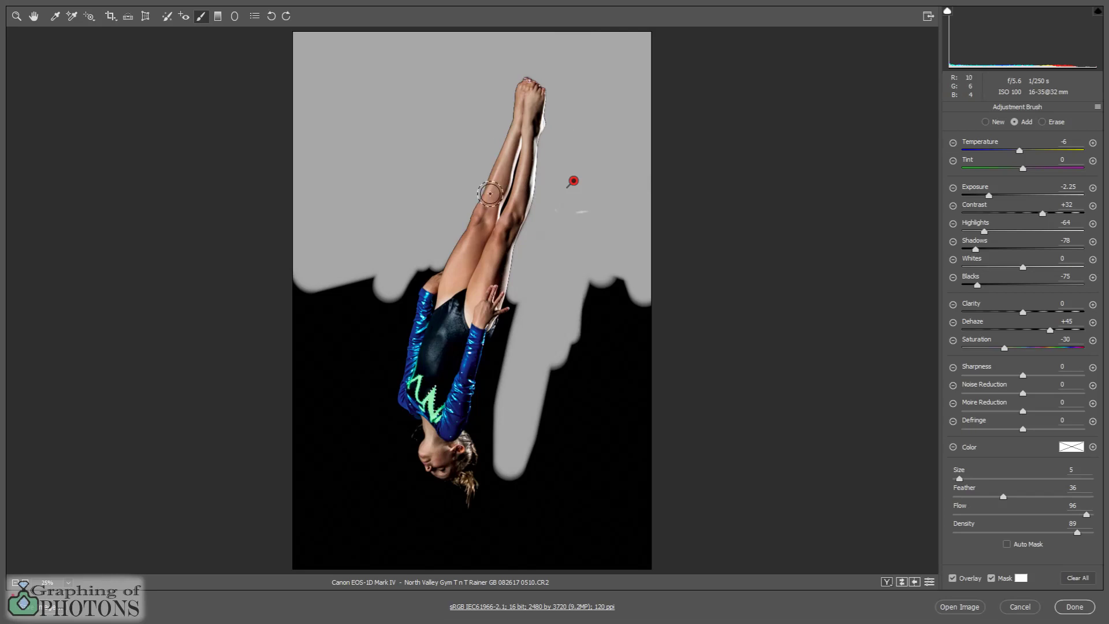
Inspect the leg edges up close and extend the brush mask over the unmasked background to the right of the hand
{"action": "scroll", "coordinate": [501, 189], "scroll_direction": "up", "scroll_amount": 3}
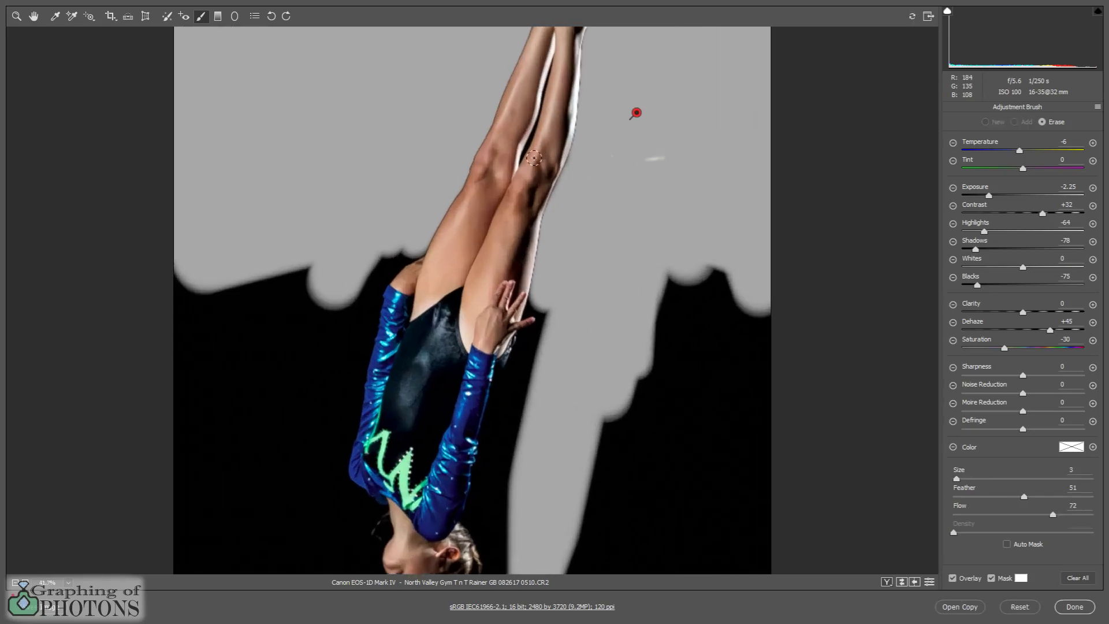
{"action": "scroll", "coordinate": [534, 157], "scroll_direction": "up", "scroll_amount": 1}
{"action": "scroll", "coordinate": [541, 228], "scroll_direction": "up", "scroll_amount": 4}
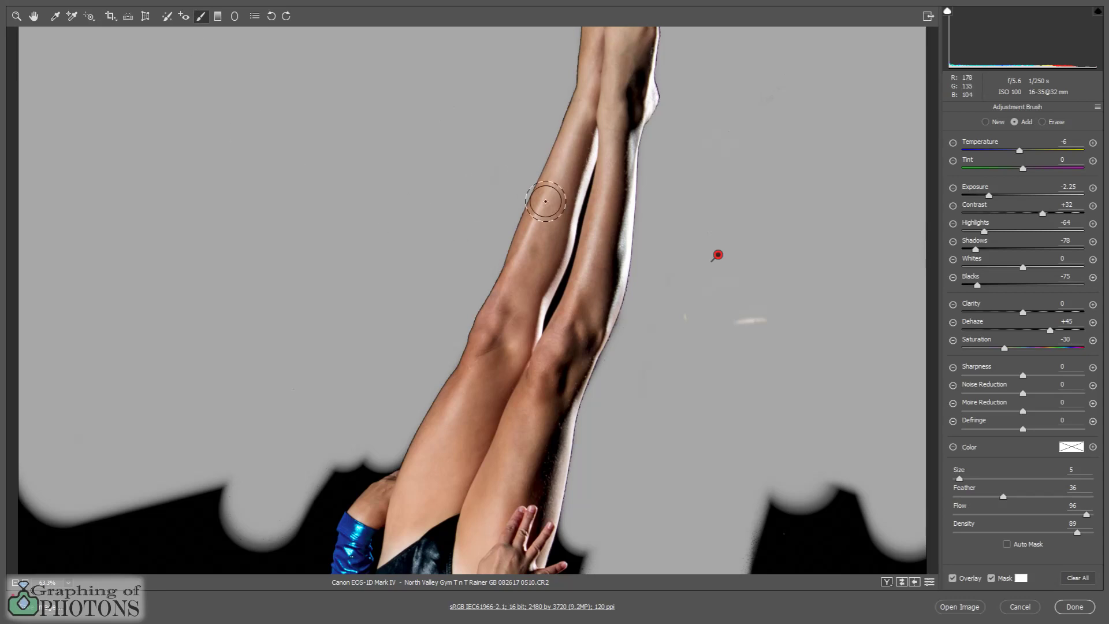
{"action": "left_click_drag", "start_coordinate": [591, 176], "coordinate": [568, 271]}
{"action": "scroll", "coordinate": [635, 375], "scroll_direction": "down", "scroll_amount": 3}
{"action": "scroll", "coordinate": [563, 371], "scroll_direction": "down", "scroll_amount": 1}
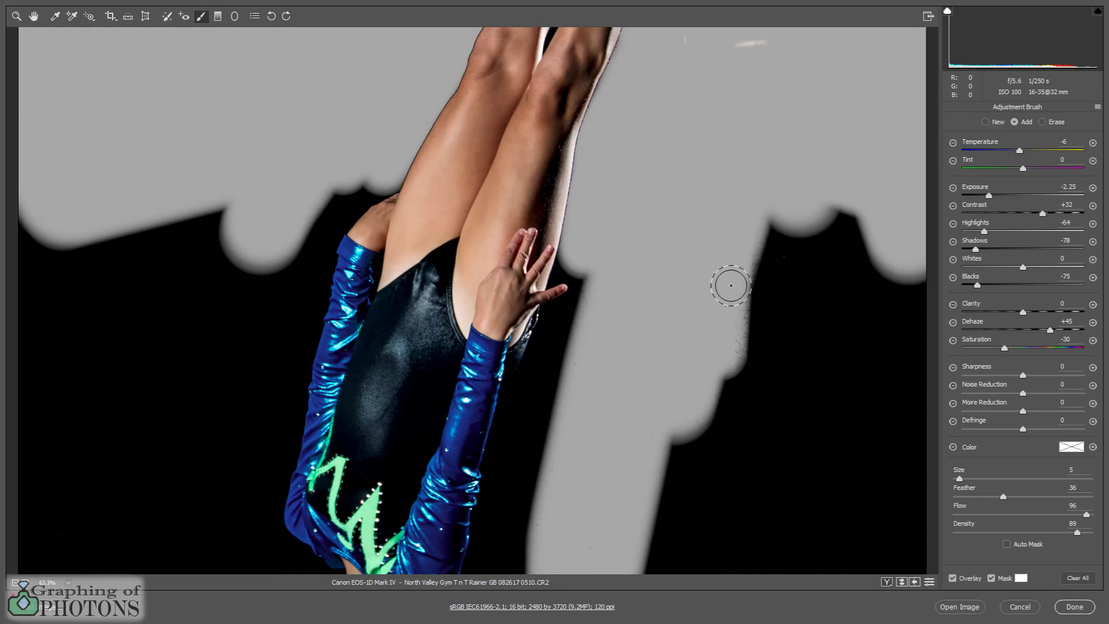
{"action": "mouse_move", "coordinate": [756, 255]}
{"action": "left_mouse_down"}
{"action": "mouse_move", "coordinate": [728, 402]}
{"action": "mouse_move", "coordinate": [757, 230]}
{"action": "mouse_move", "coordinate": [827, 228]}
{"action": "mouse_move", "coordinate": [862, 209]}
{"action": "mouse_move", "coordinate": [906, 299]}
{"action": "mouse_move", "coordinate": [837, 209]}
{"action": "mouse_move", "coordinate": [769, 247]}
{"action": "mouse_move", "coordinate": [750, 274]}
{"action": "left_mouse_up"}
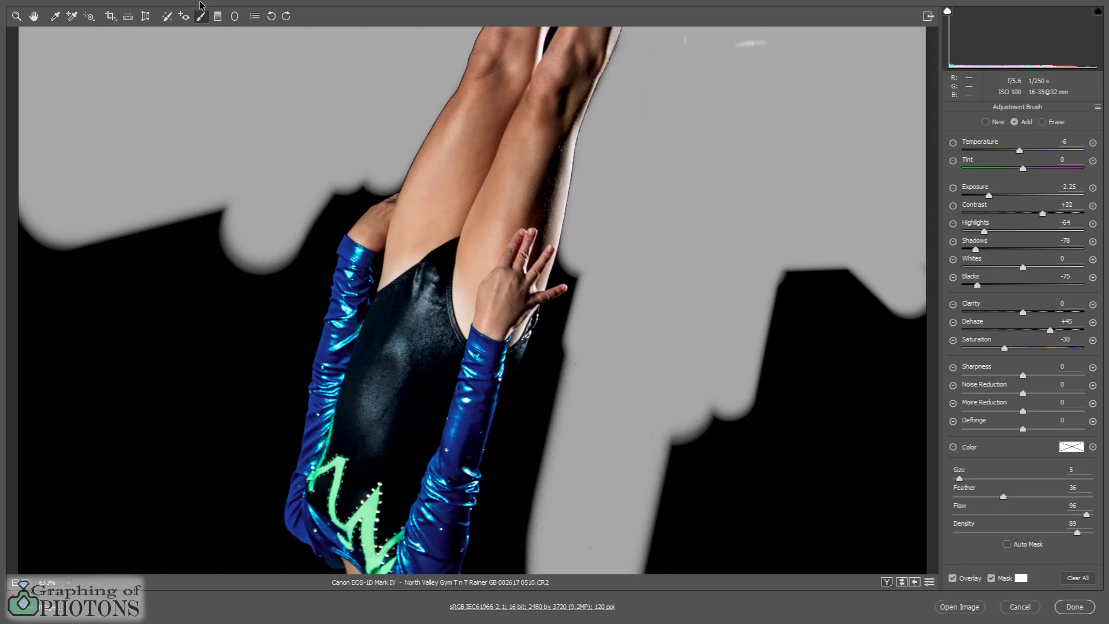
Check the whole background around the gymnast in the spot visualization, turn Visualize Spots off, and switch to the Hand tool
{"action": "scroll", "coordinate": [460, 211], "scroll_direction": "down", "scroll_amount": 2}
{"action": "scroll", "coordinate": [459, 211], "scroll_direction": "up", "scroll_amount": 2}
{"action": "scroll", "coordinate": [458, 210], "scroll_direction": "down", "scroll_amount": 1}
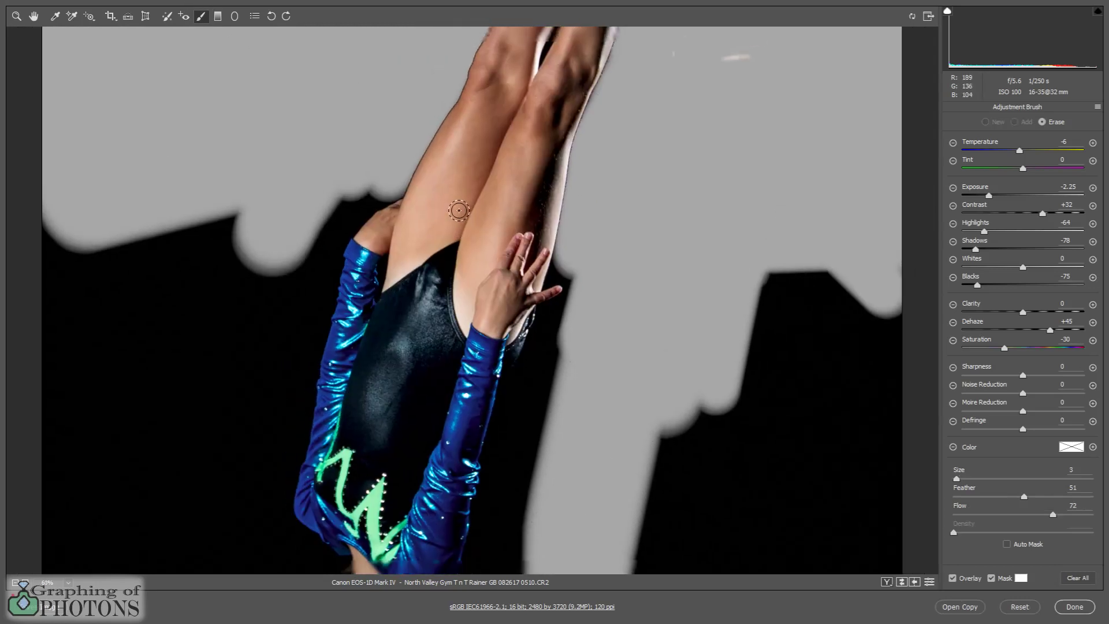
{"action": "scroll", "coordinate": [458, 210], "scroll_direction": "down", "scroll_amount": 4}
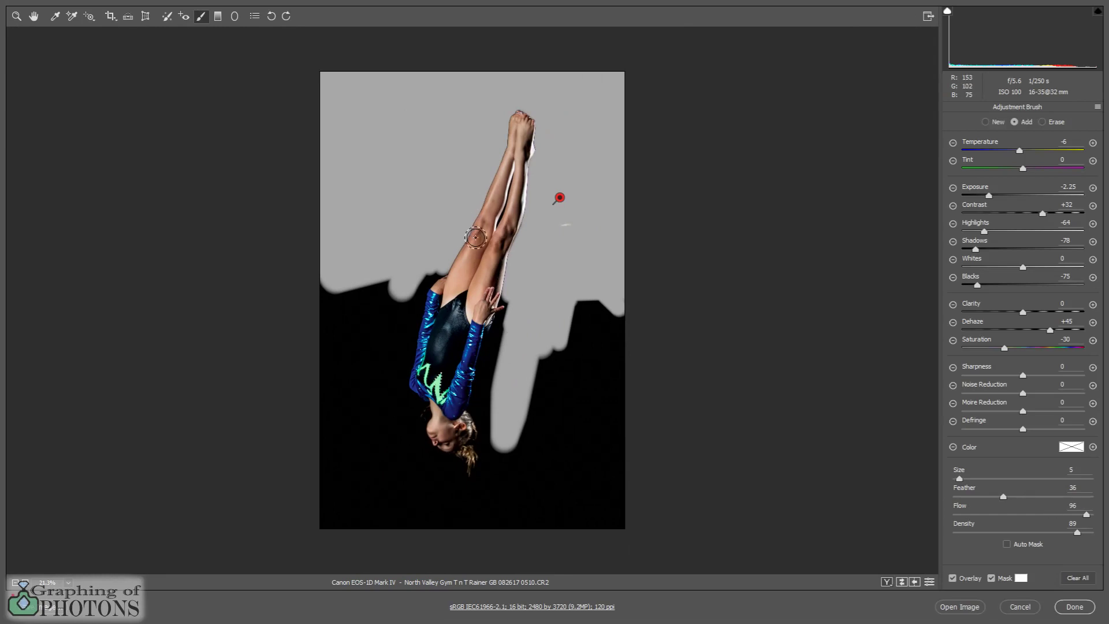
{"action": "key", "text": "b"}
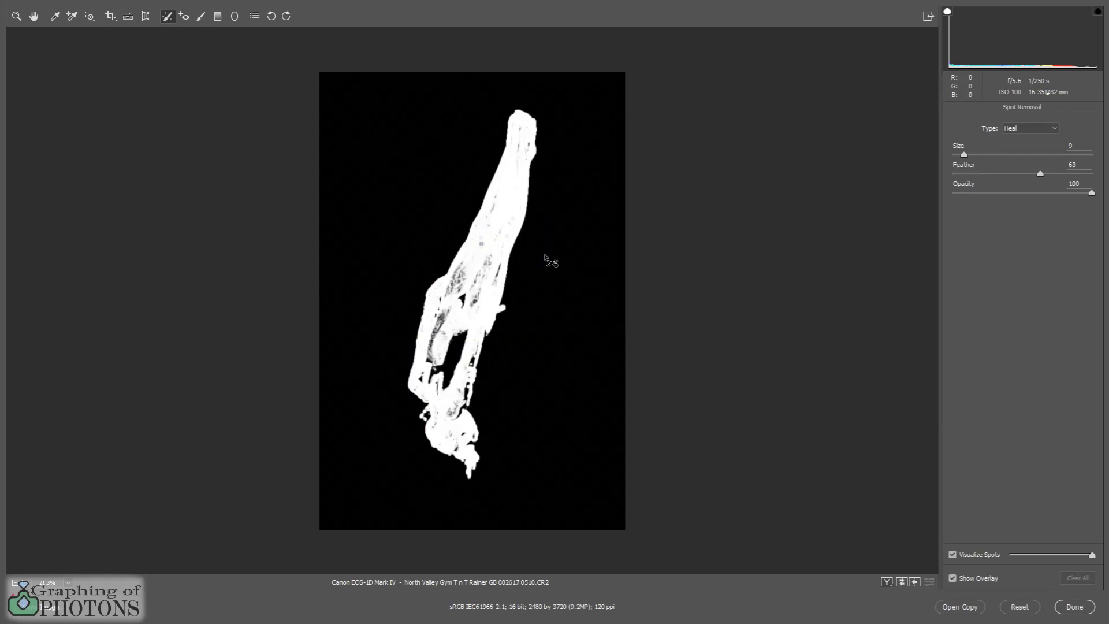
{"action": "scroll", "coordinate": [545, 254], "scroll_direction": "up", "scroll_amount": 4}
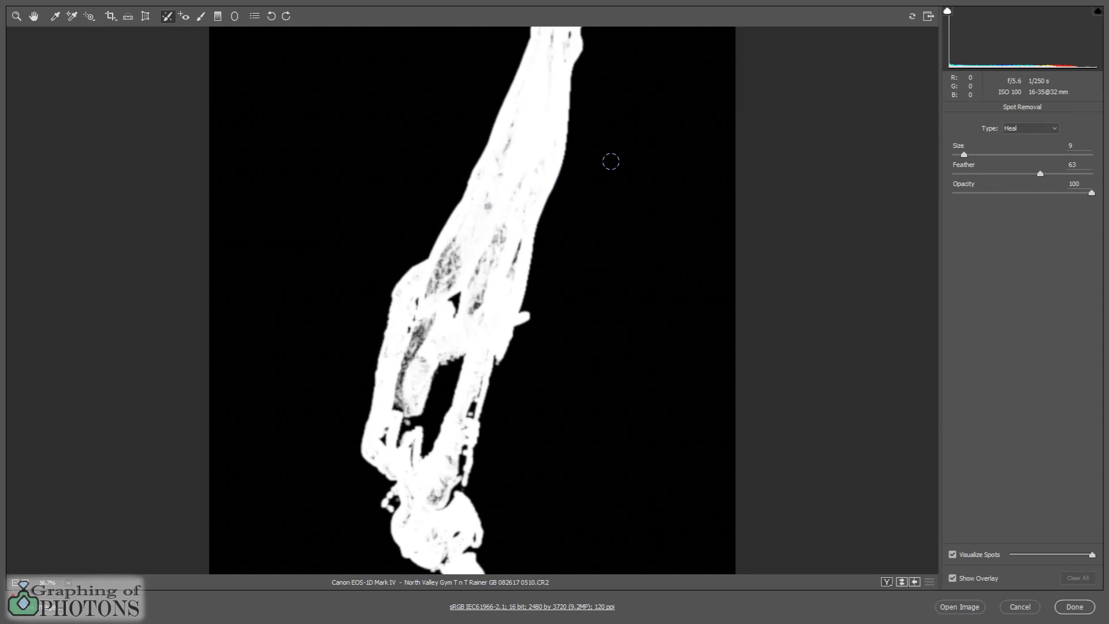
{"action": "scroll", "coordinate": [596, 190], "scroll_direction": "down", "scroll_amount": 3}
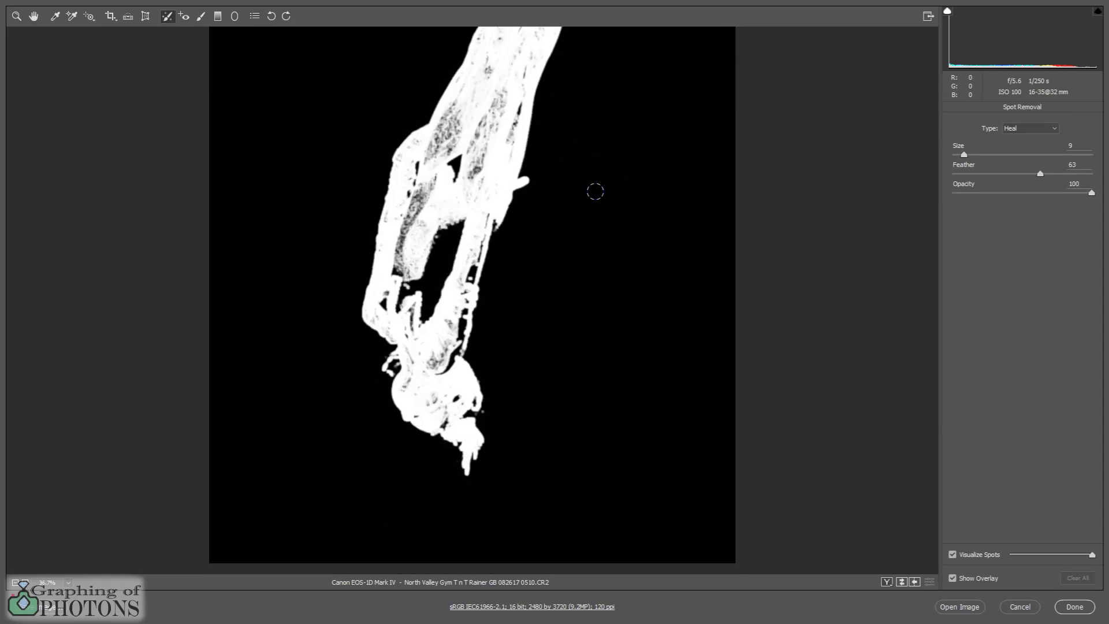
{"action": "scroll", "coordinate": [590, 198], "scroll_direction": "up", "scroll_amount": 4}
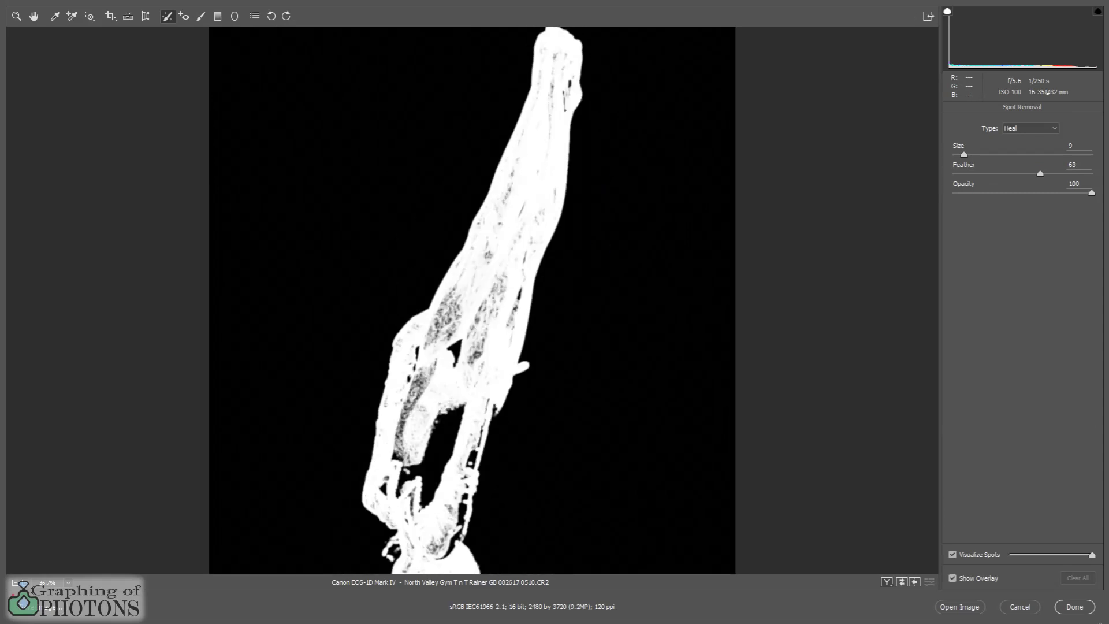
{"action": "left_click", "coordinate": [953, 555]}
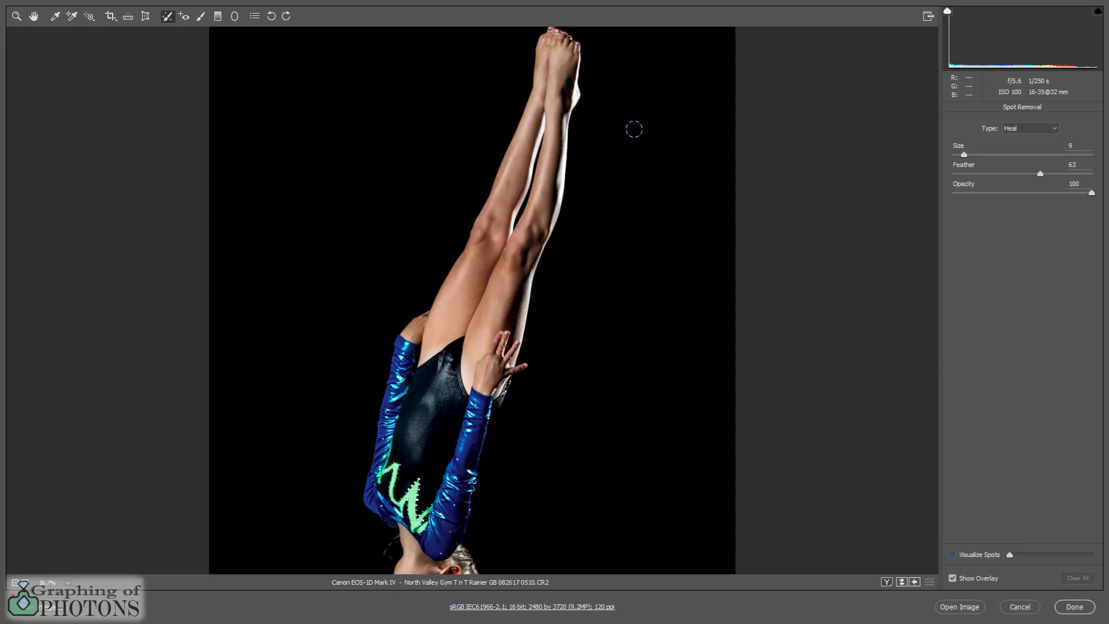
{"action": "left_click", "coordinate": [33, 17]}
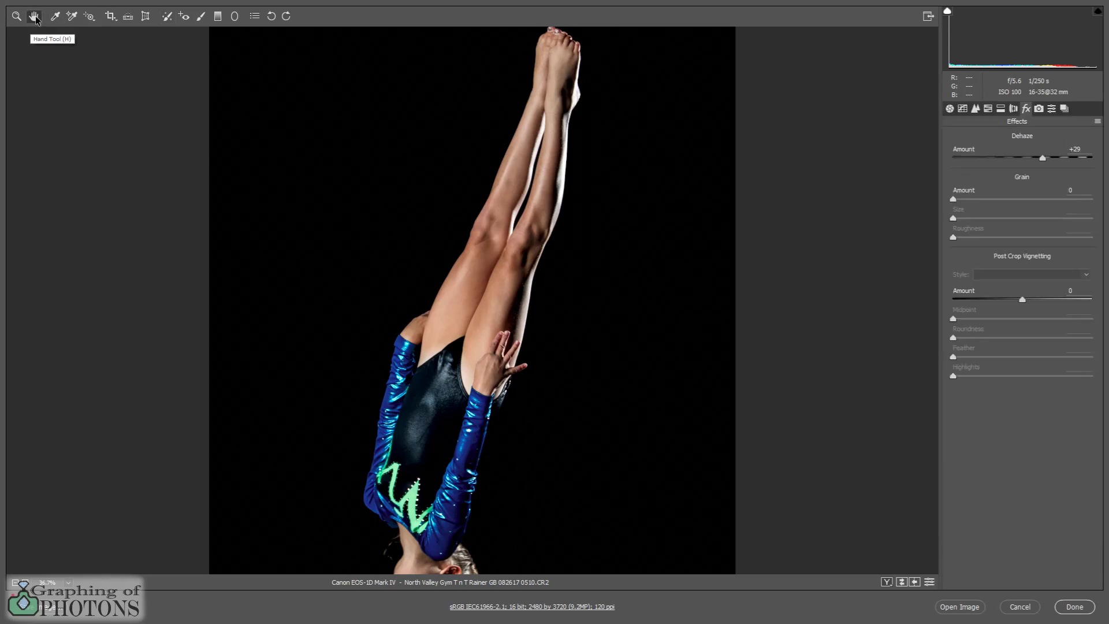
Review the Basic adjustments with the whole photo in view, and check the entire background using Spot Removal's Visualize Spots
{"action": "key", "text": "ctrl"}
{"action": "key", "text": "ctrl"}
{"action": "key", "text": "ctrl"}
{"action": "double_click", "coordinate": [34, 16]}
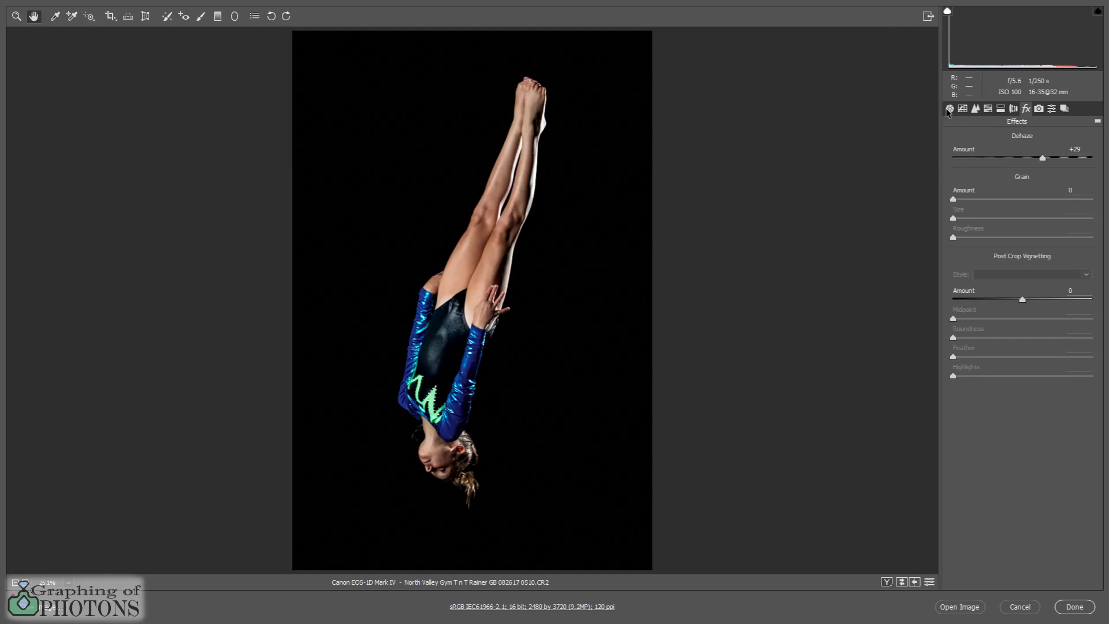
{"action": "left_click", "coordinate": [949, 109]}
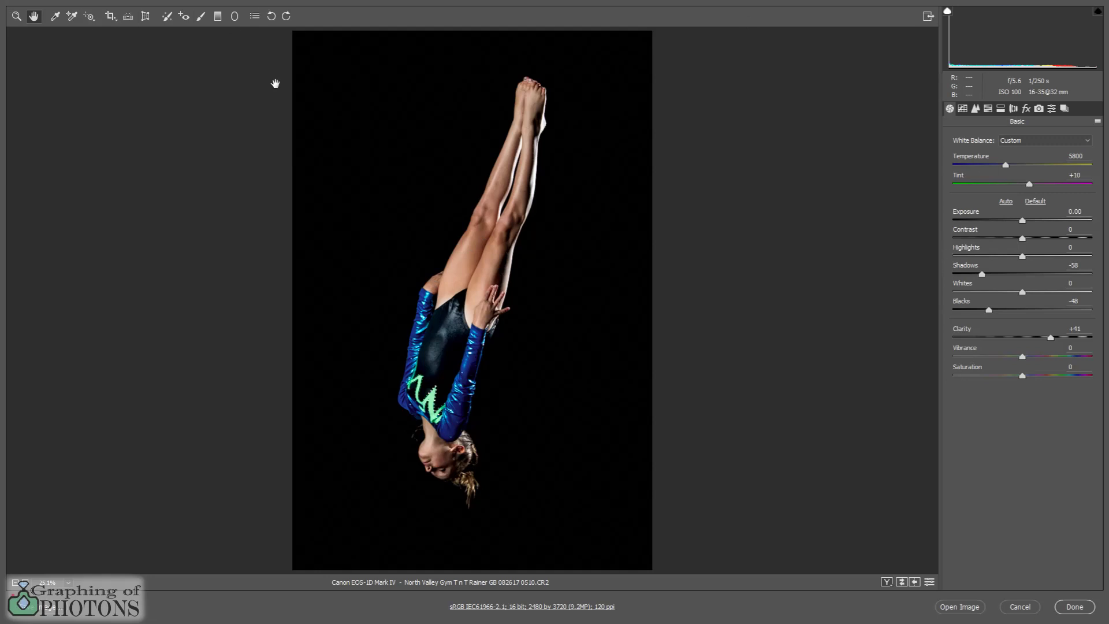
{"action": "left_click", "coordinate": [167, 17]}
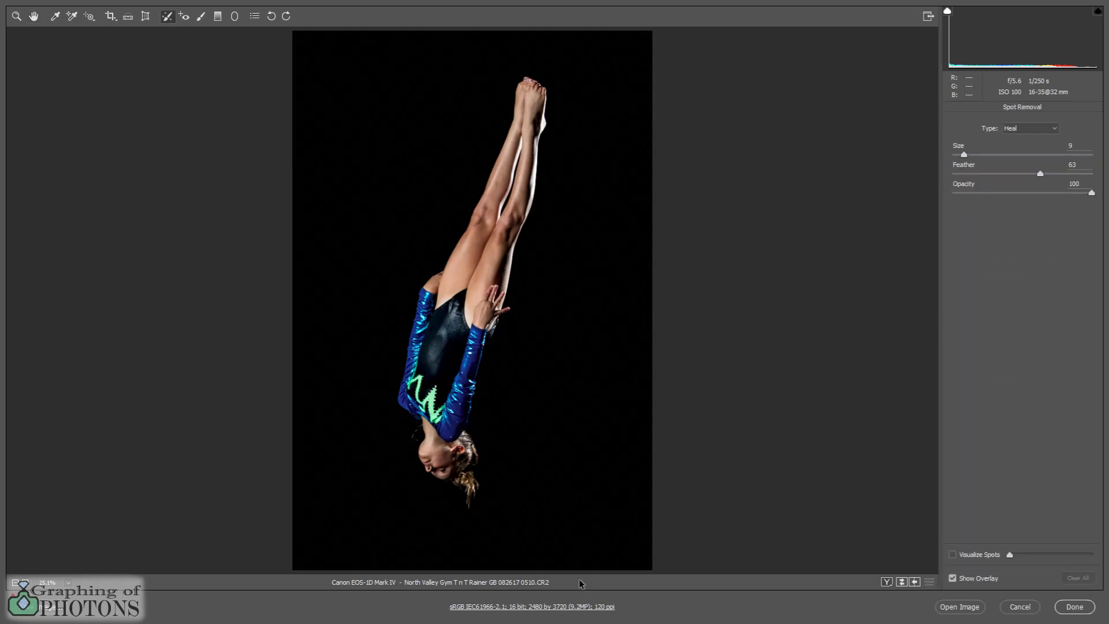
{"action": "left_click", "coordinate": [953, 555]}
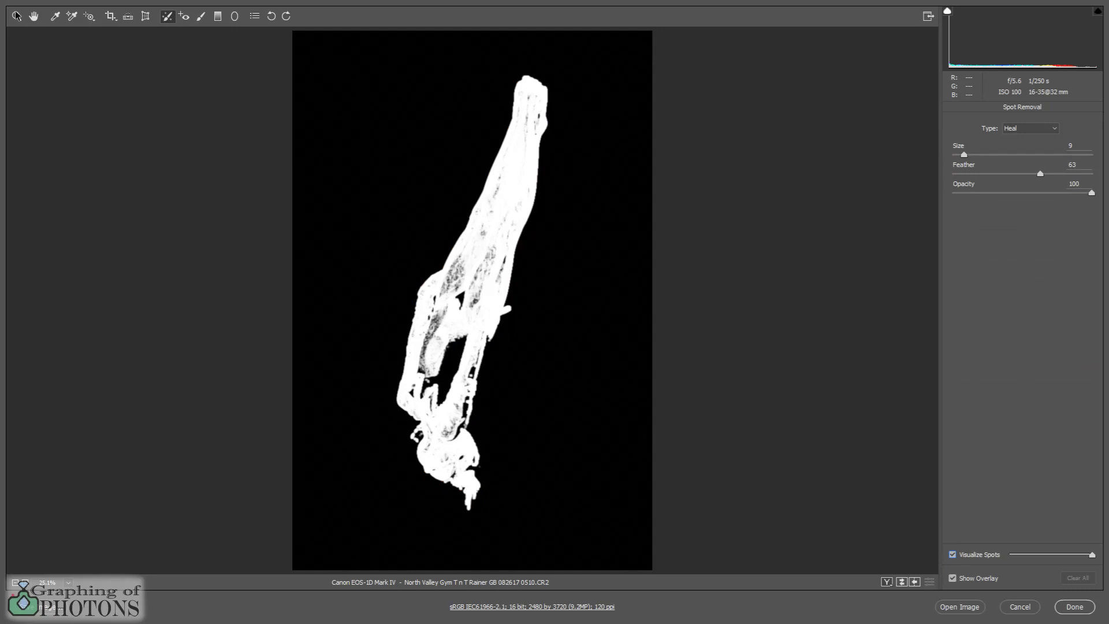
Return to the Adjustment Brush, turn Auto Mask on, and select the existing background mask for adding strokes
{"action": "left_click", "coordinate": [201, 16]}
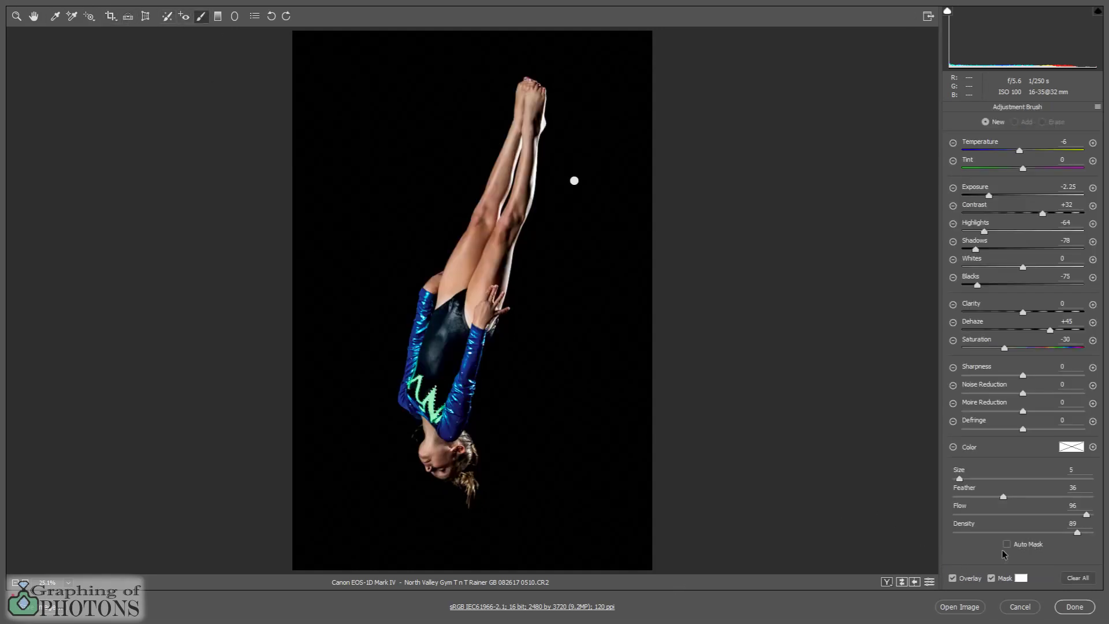
{"action": "left_click", "coordinate": [1006, 544]}
{"action": "left_click", "coordinate": [574, 181]}
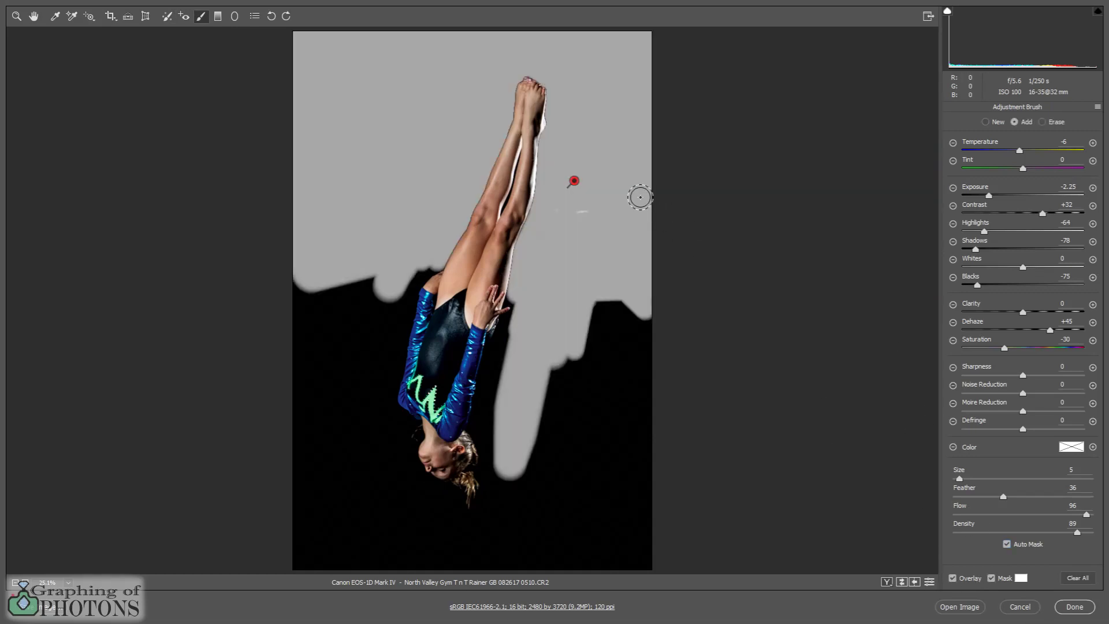